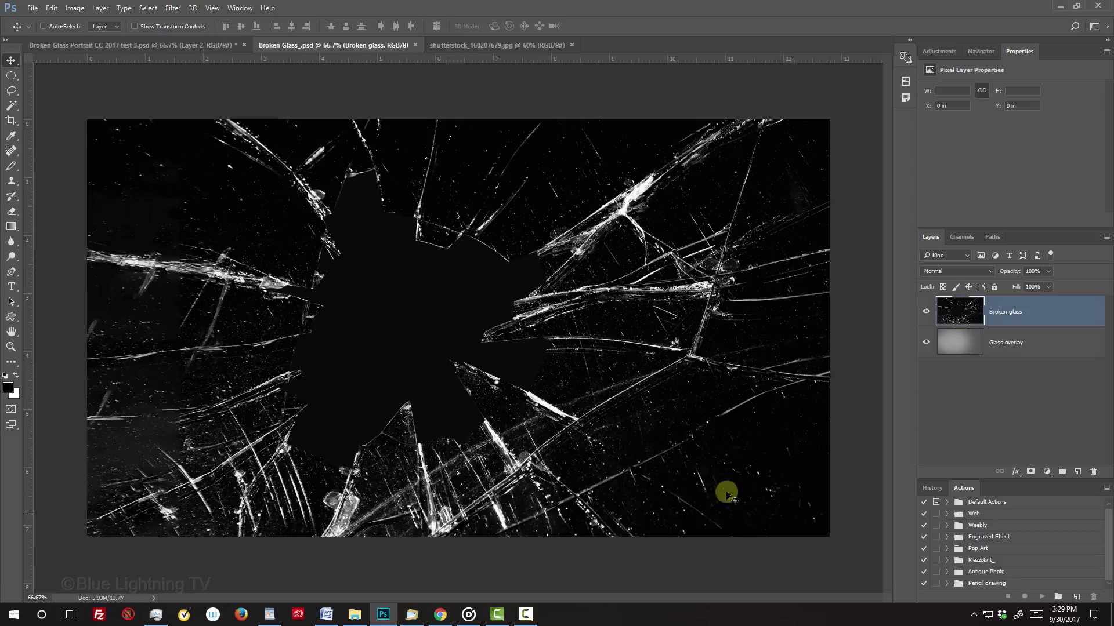
# - Check the Glass overlay under Broken glass, then preview the Center Hole selection as a quick mask
pyautogui.click(926, 312)
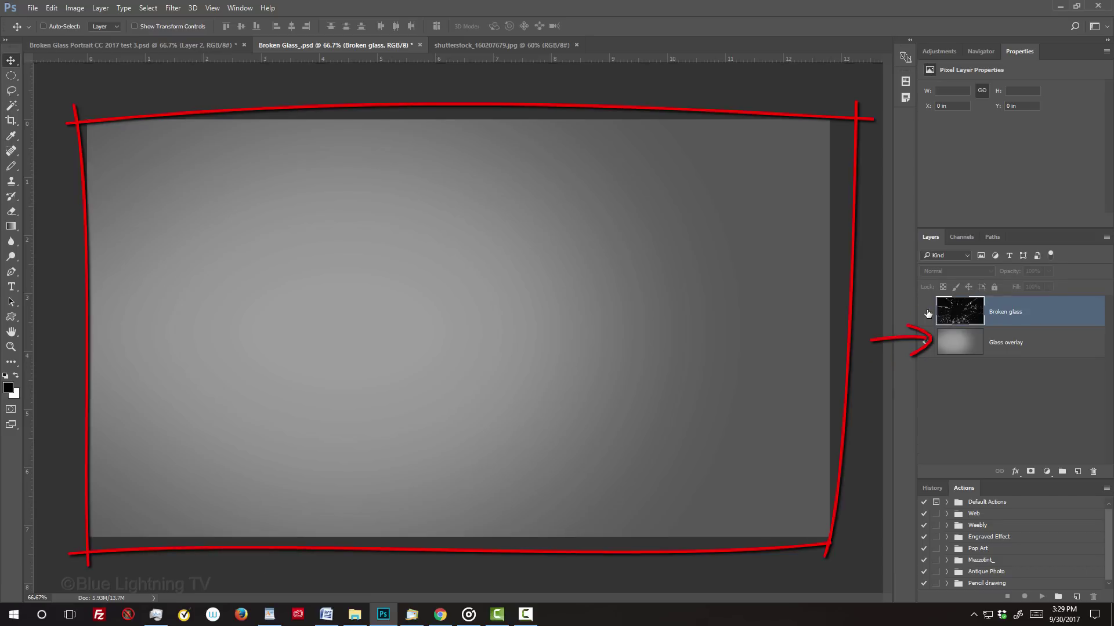
pyautogui.click(928, 313)
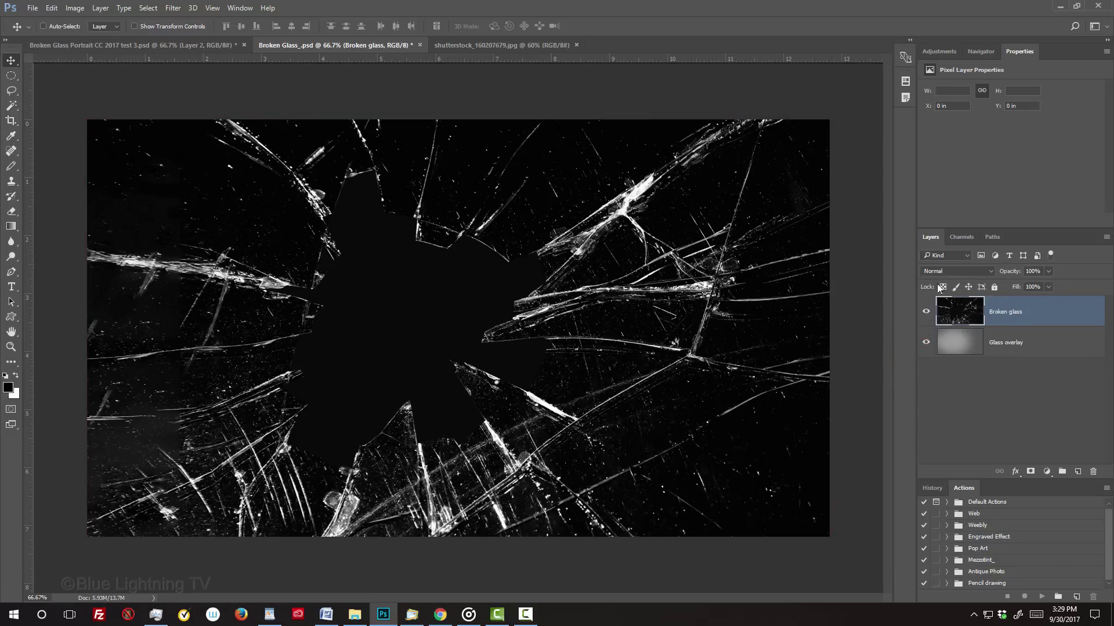
pyautogui.click(961, 237)
pyautogui.keyDown('ctrl'); pyautogui.click(940, 310); pyautogui.keyUp('ctrl')
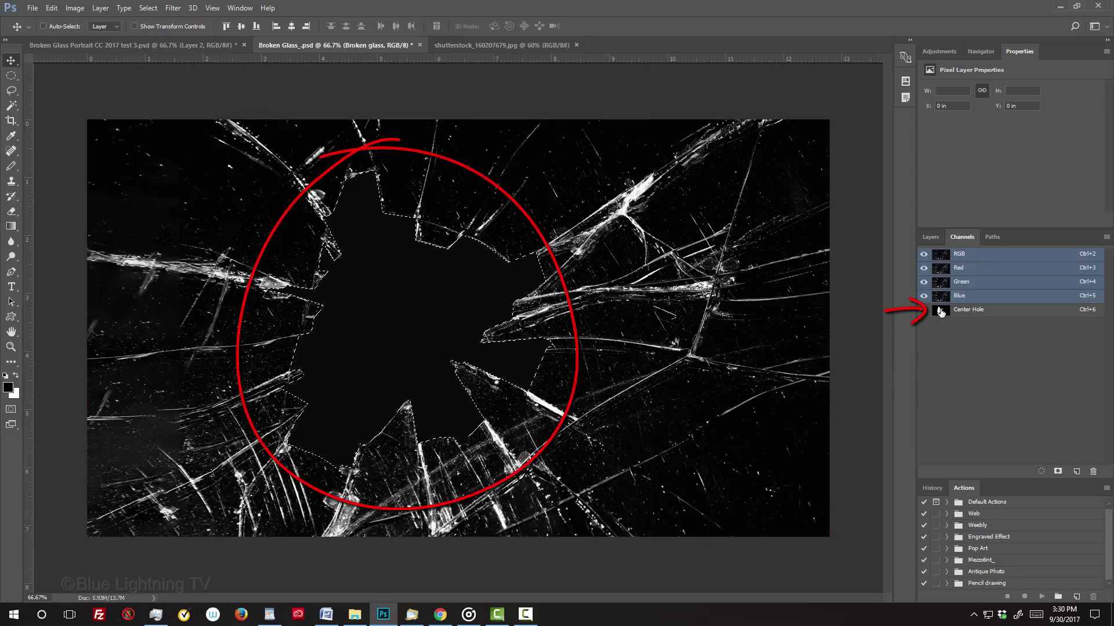
pyautogui.press('q')
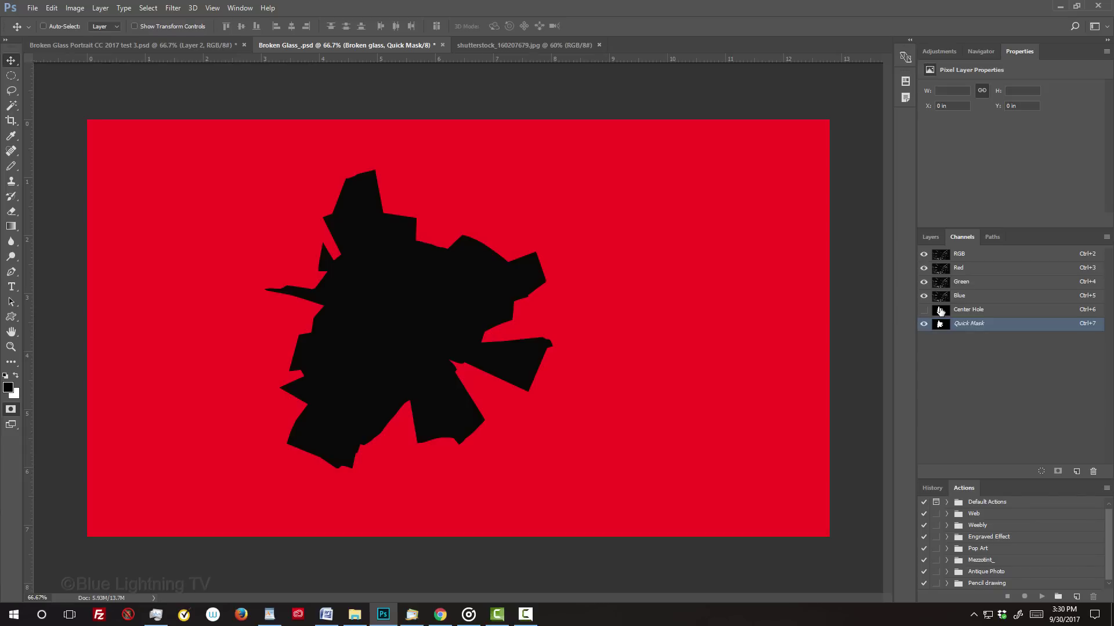
pyautogui.press('q')
pyautogui.click(930, 237)
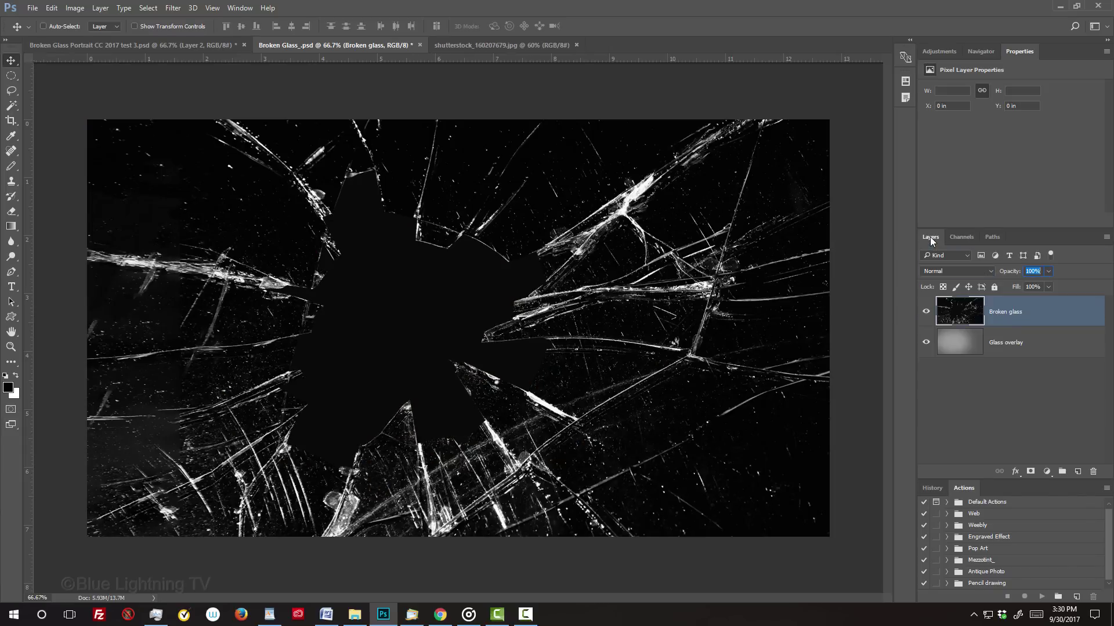
# - Drag the hooded portrait onto the Broken Glass canvas so it becomes Layer 1
pyautogui.click(531, 46)
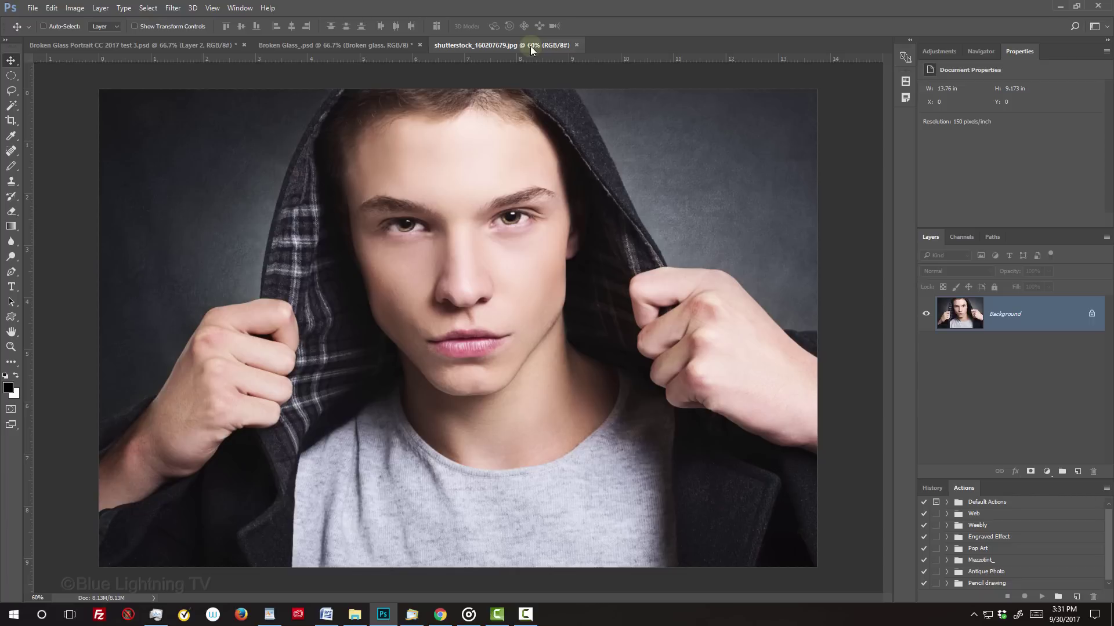
pyautogui.press('v')
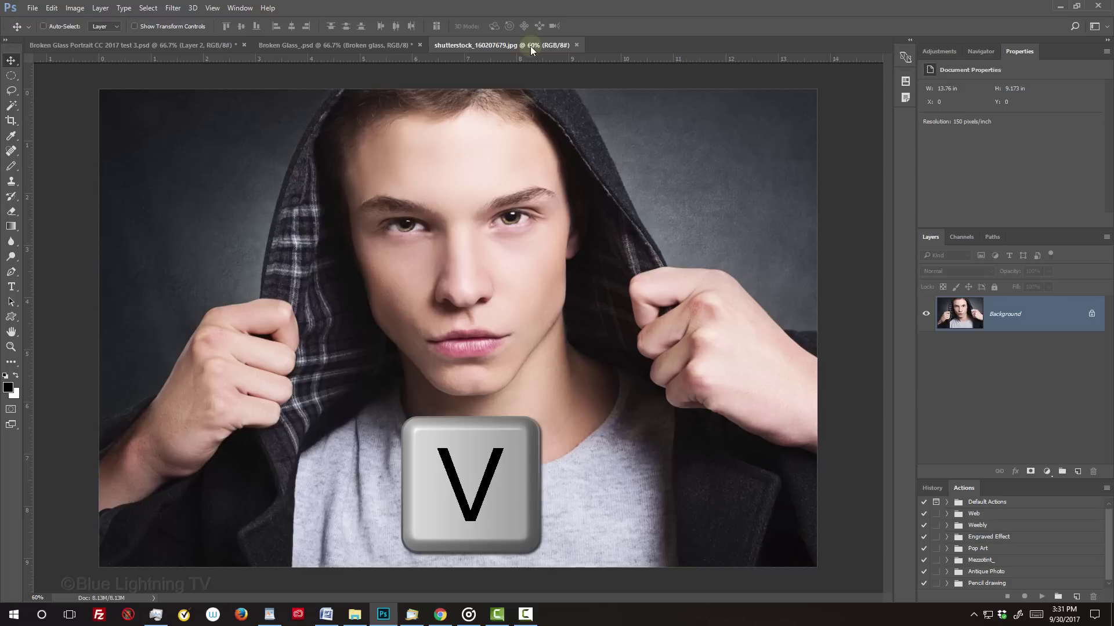
pyautogui.moveTo(500, 101); pyautogui.dragTo(395, 123)
pyautogui.moveTo(407, 296); pyautogui.dragTo(408, 300)
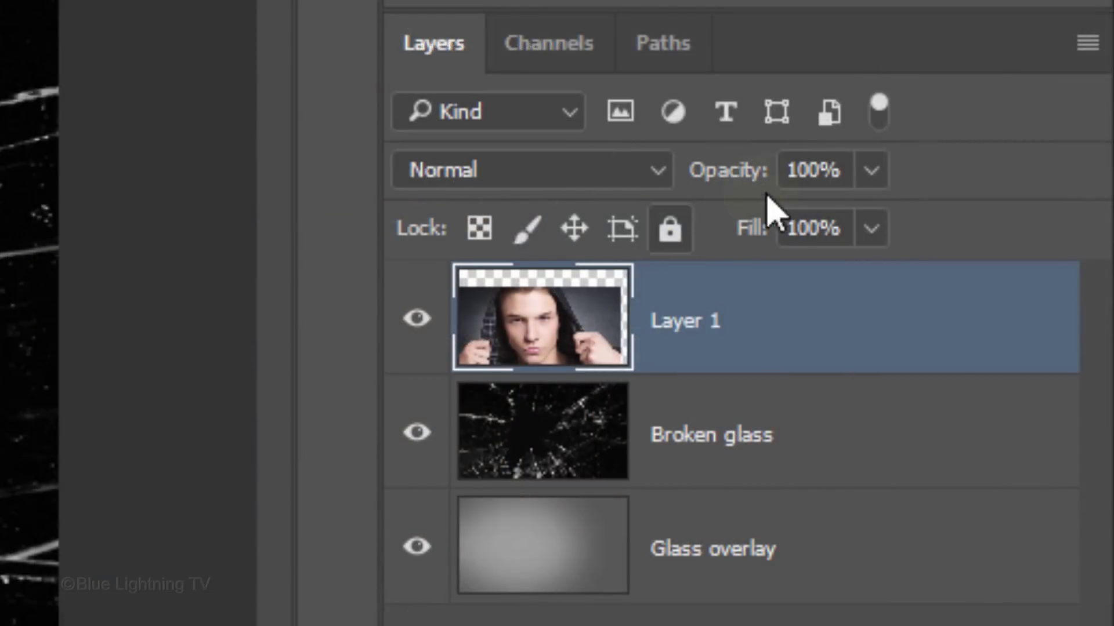
# - Set Layer 1 to 59% opacity, then scale it to about 104% and shift it to fill the canvas
pyautogui.click(1048, 272)
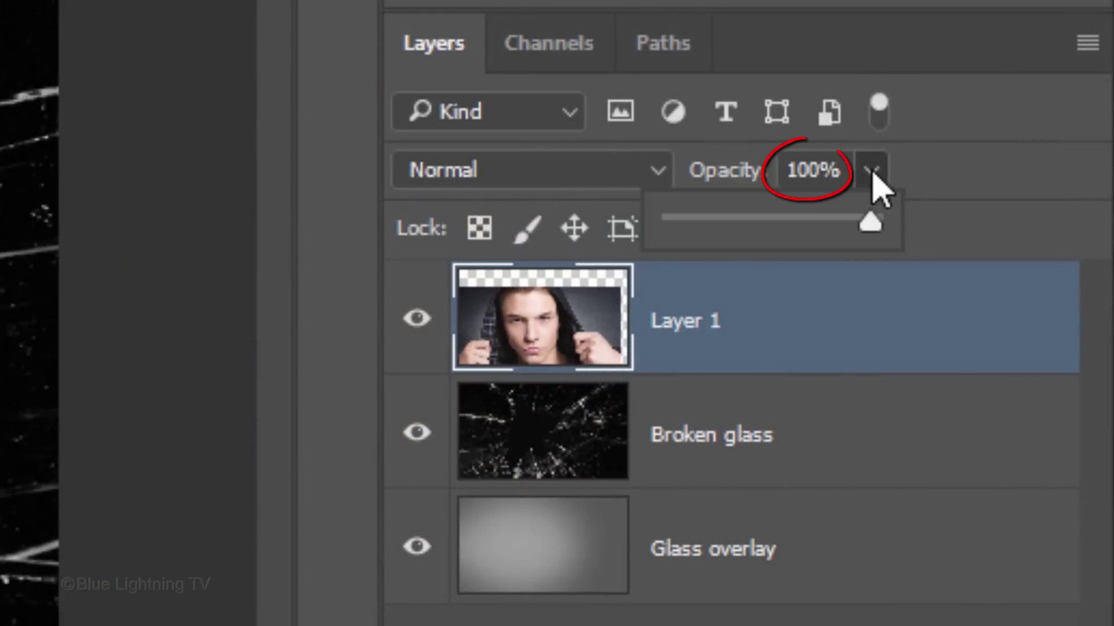
pyautogui.moveTo(868, 226); pyautogui.dragTo(790, 230)
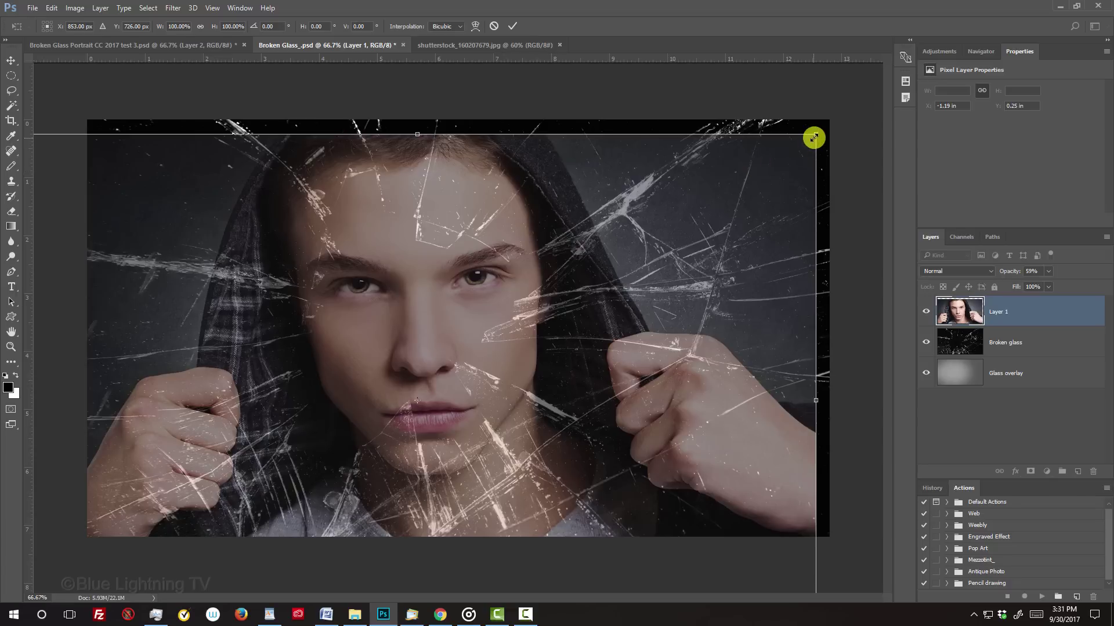
pyautogui.moveTo(814, 138); pyautogui.dragTo(814, 137)
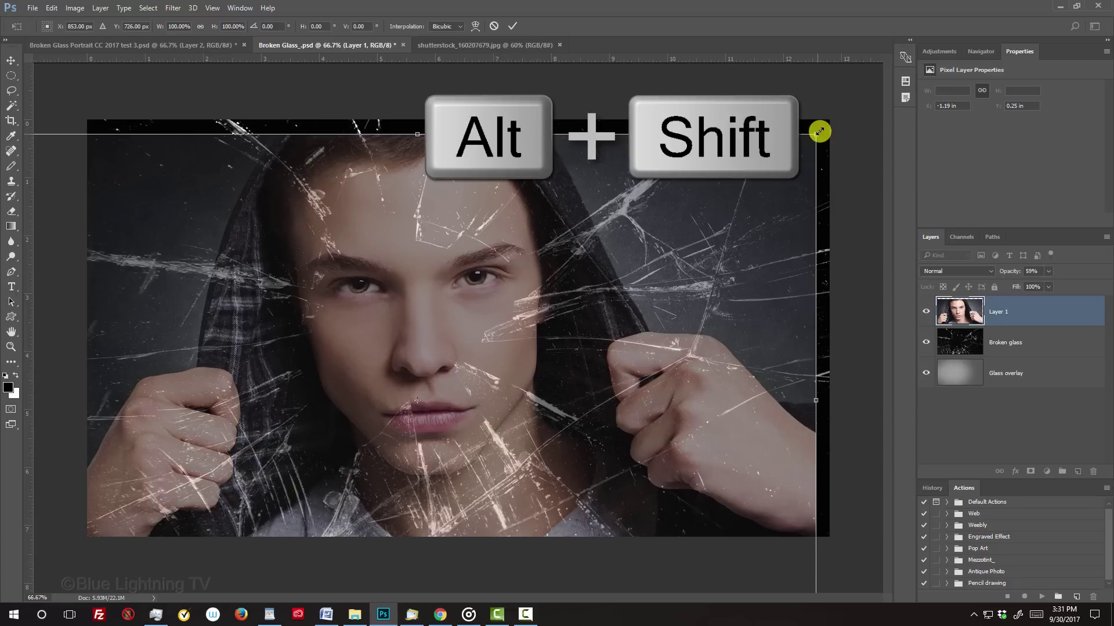
pyautogui.moveTo(819, 132); pyautogui.dragTo(845, 107)
pyautogui.moveTo(663, 219); pyautogui.dragTo(655, 220)
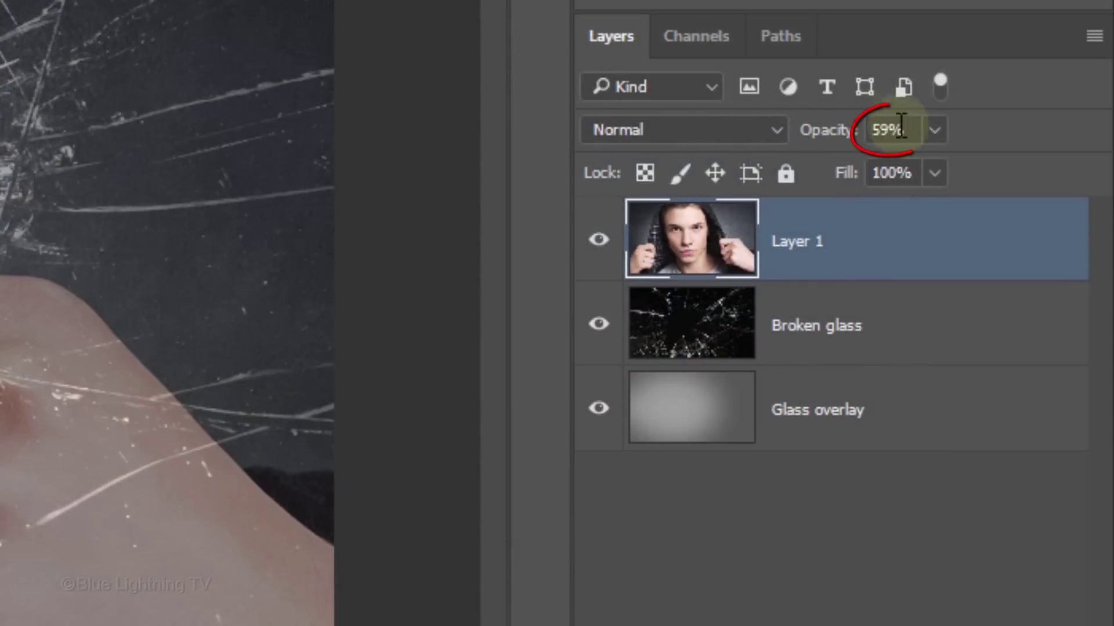
# - Restore Layer 1 to 100% opacity and move it below the glass layers
pyautogui.click(934, 130)
pyautogui.moveTo(936, 165); pyautogui.dragTo(1083, 198)
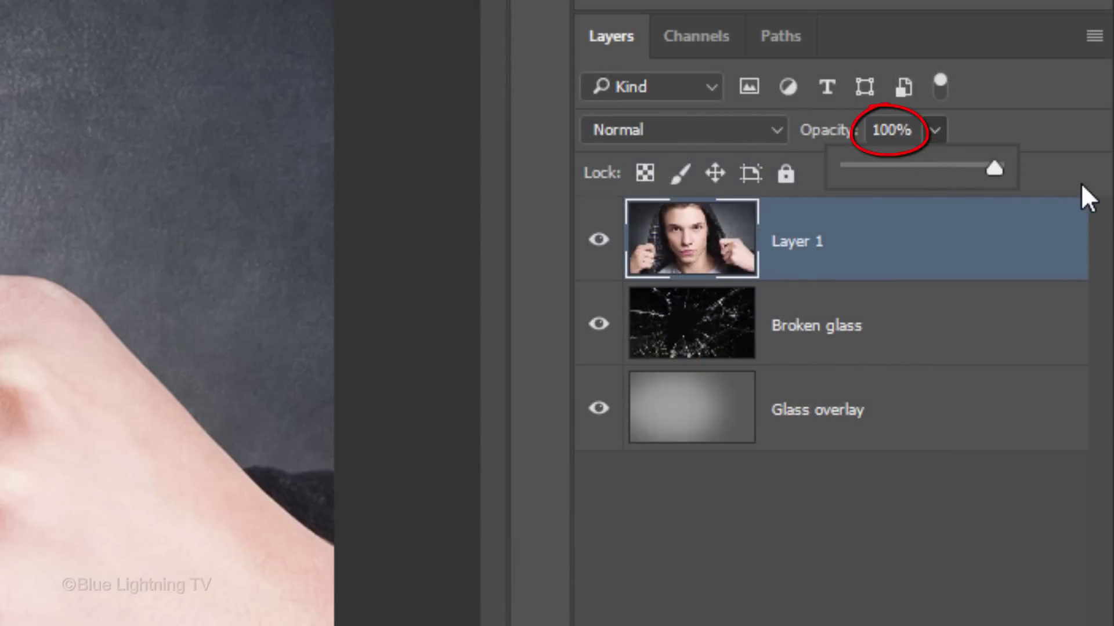
pyautogui.click(698, 229)
pyautogui.moveTo(698, 232); pyautogui.dragTo(670, 476)
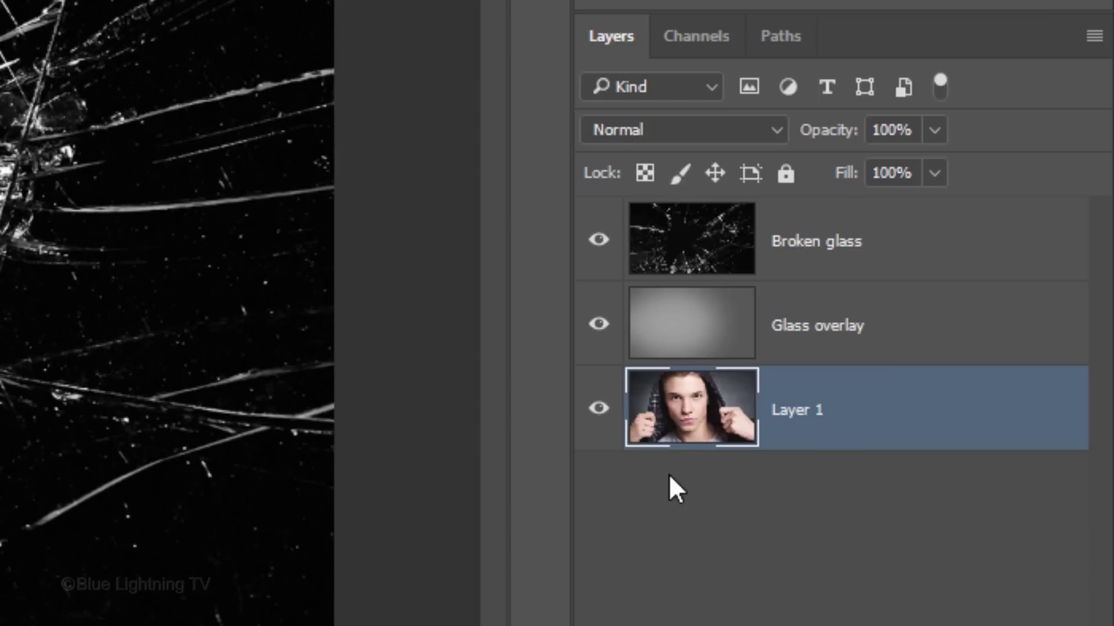
# - Convert Layer 1 to a smart object and duplicate it as Layer 1 copy
pyautogui.click(1094, 37)
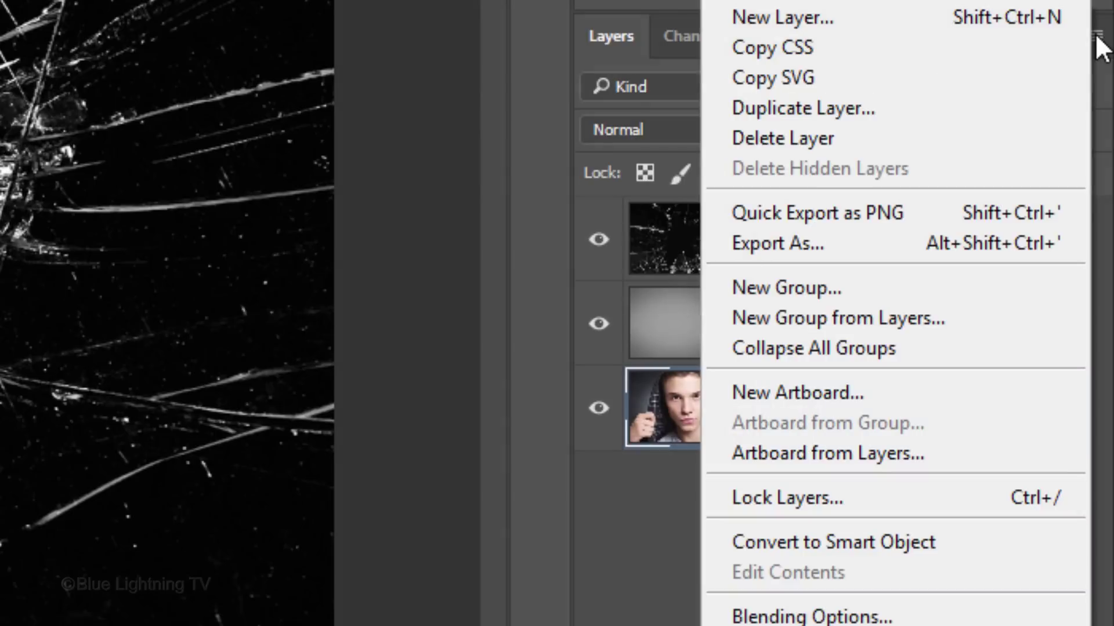
pyautogui.click(946, 539)
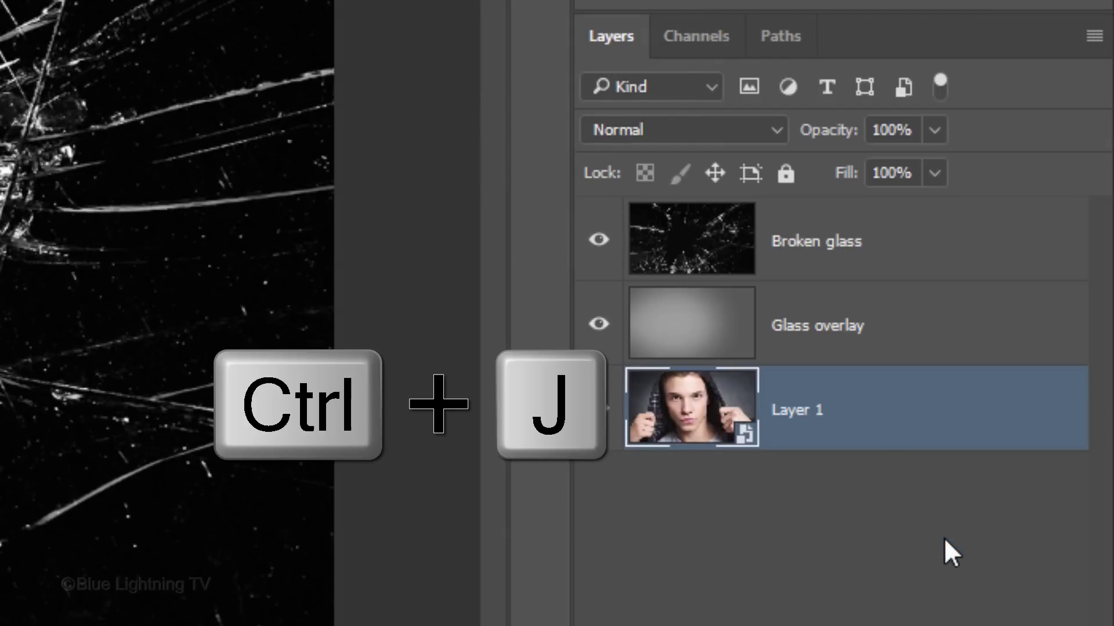
pyautogui.hotkey('ctrl', 'j')
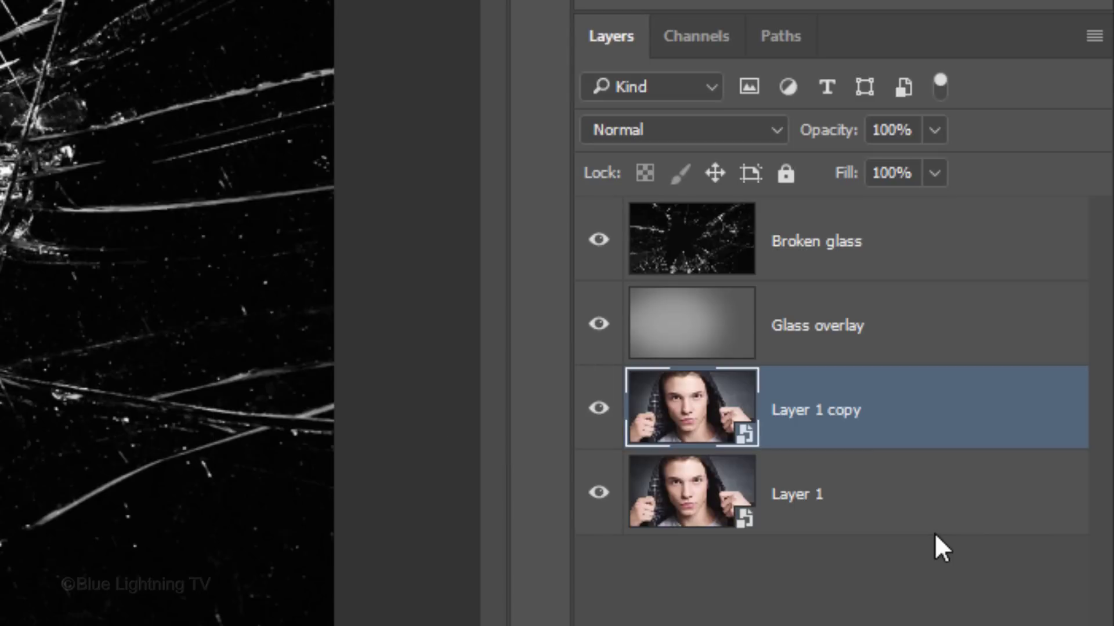
# - Hide Glass overlay, set Broken glass to Screen blending, and duplicate it
pyautogui.click(599, 325)
pyautogui.click(666, 243)
pyautogui.click(671, 128)
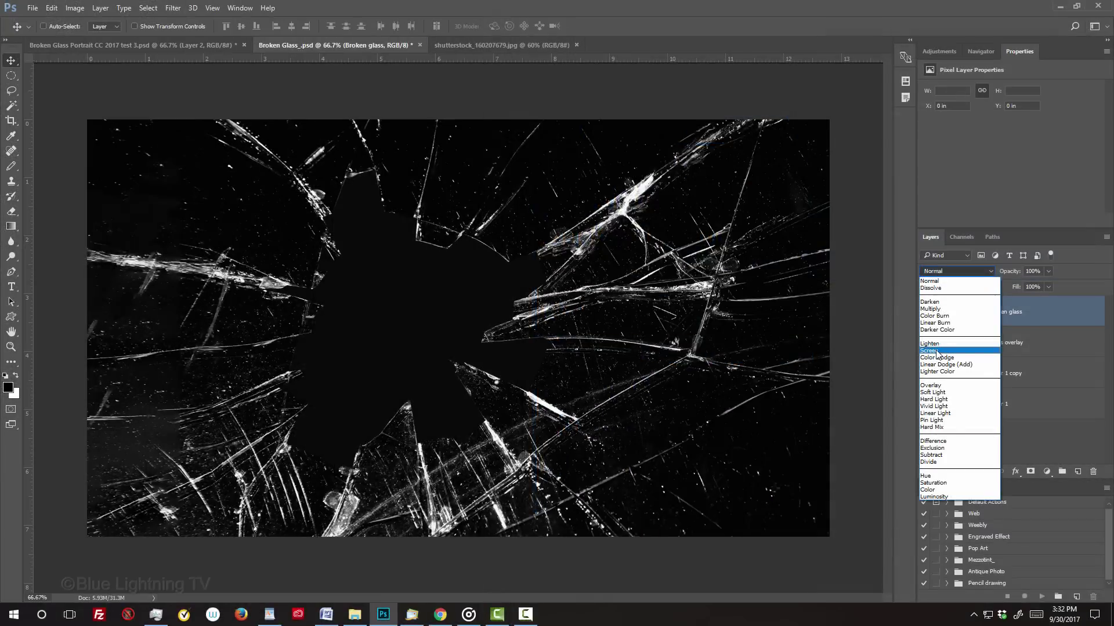
pyautogui.click(623, 348)
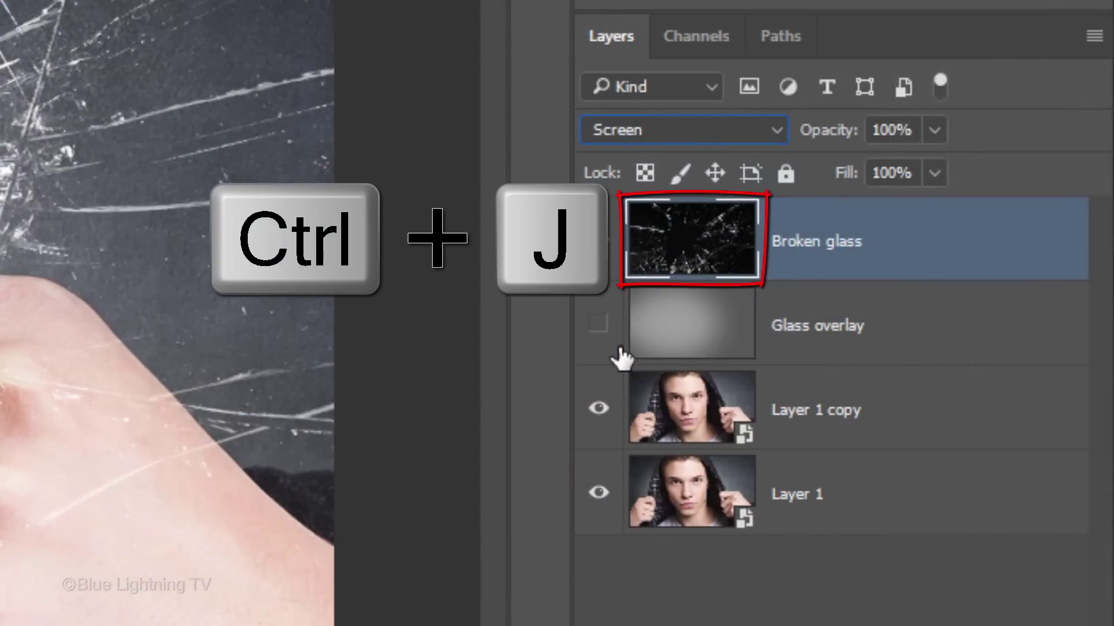
pyautogui.hotkey('ctrl', 'j')
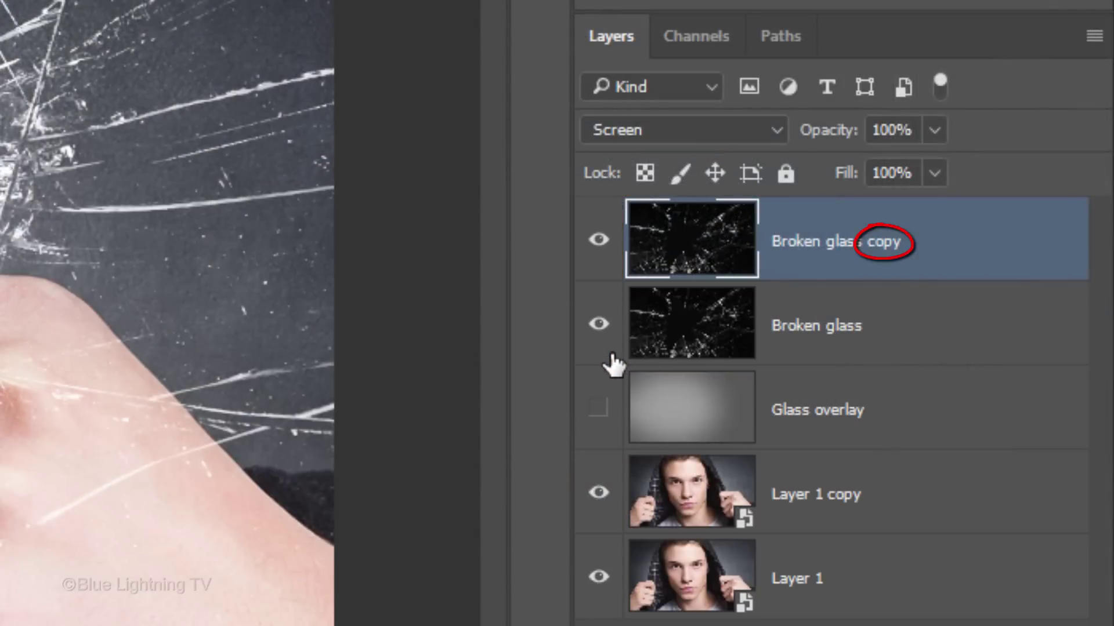
# - Invert the original Broken glass layer and return it to Normal blending
pyautogui.click(684, 325)
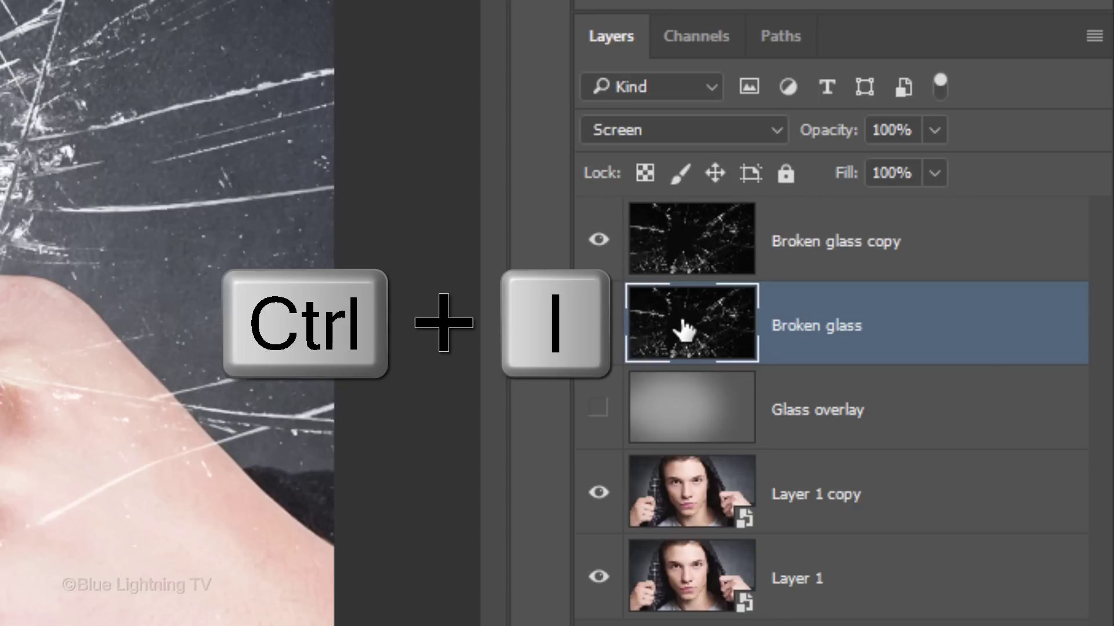
pyautogui.hotkey('ctrl', 'i')
pyautogui.click(670, 137)
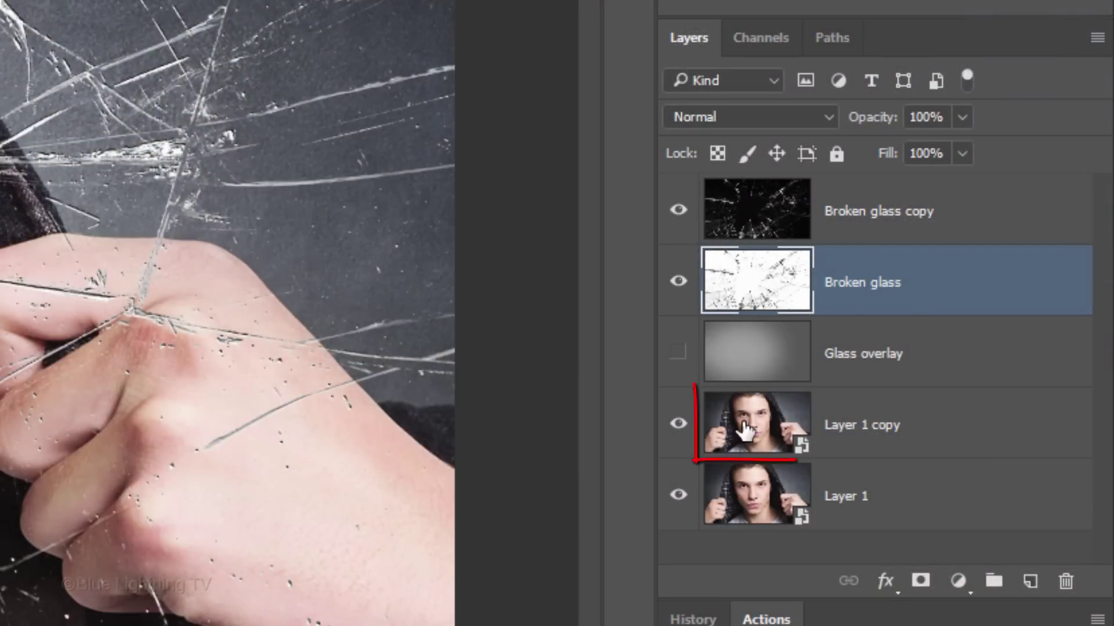
# - Mask the Center Hole shape out of Layer 1 copy and copy that mask onto Glass overlay
pyautogui.click(745, 432)
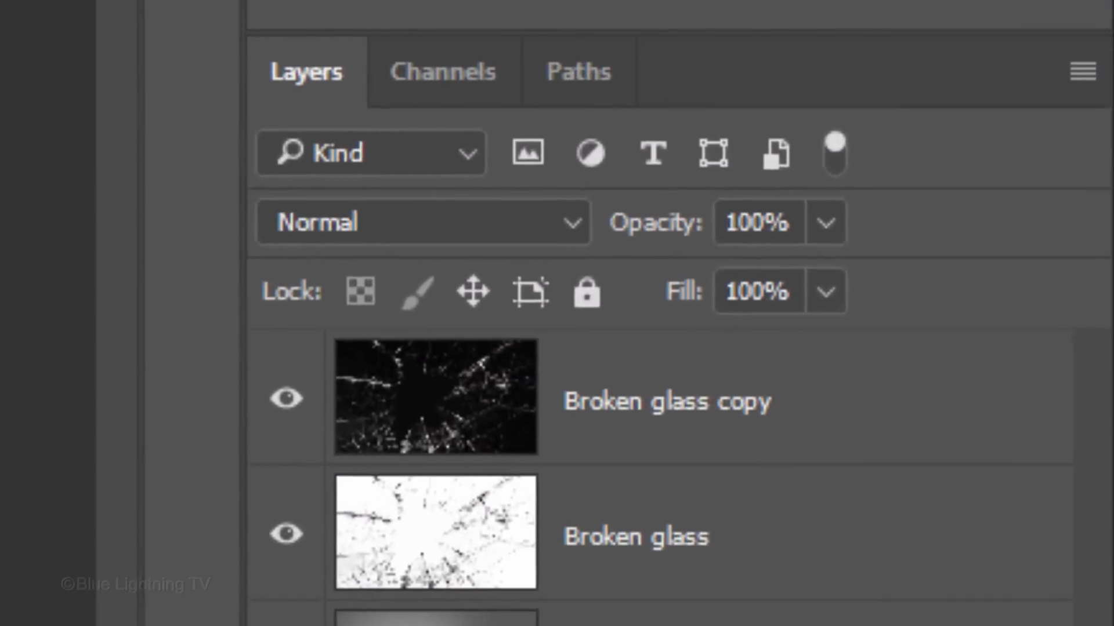
pyautogui.click(432, 71)
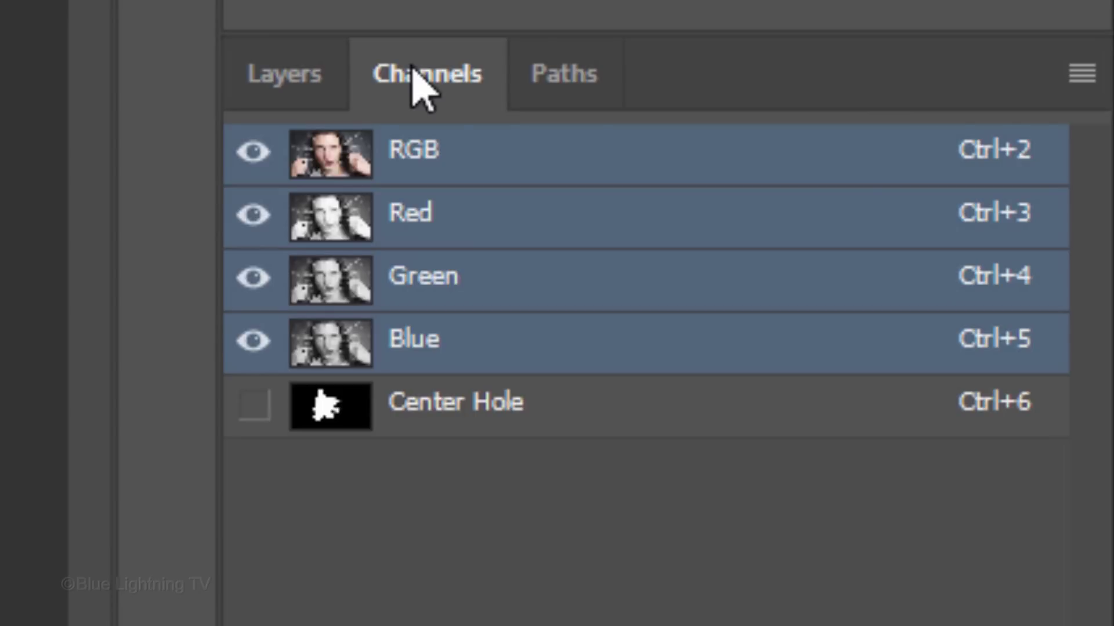
pyautogui.keyDown('ctrl'); pyautogui.click(322, 401); pyautogui.keyUp('ctrl')
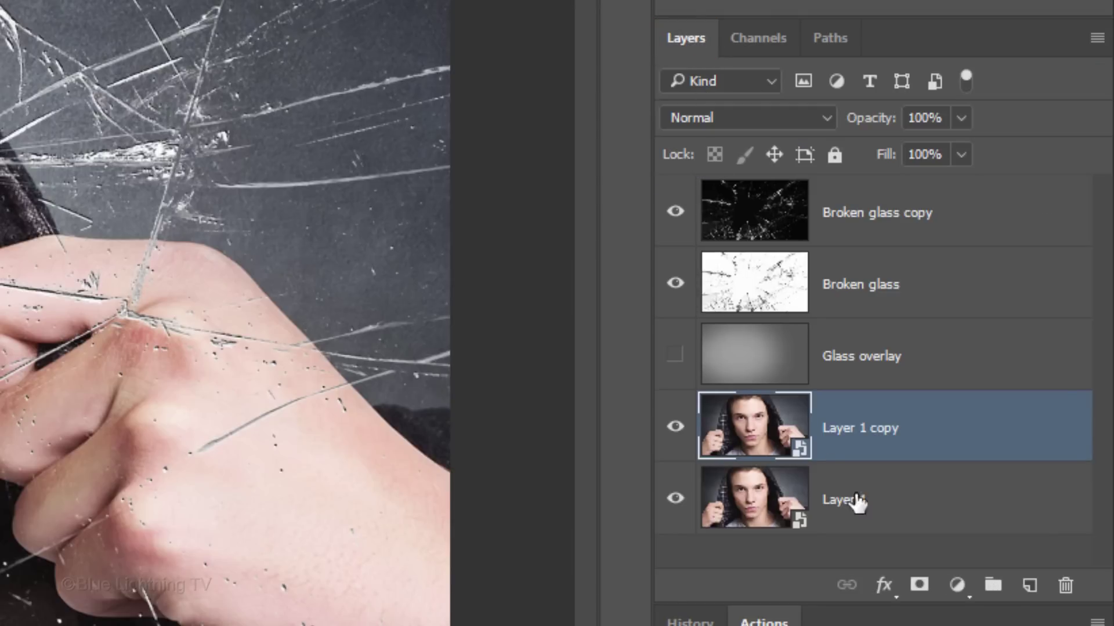
pyautogui.keyDown('alt'); pyautogui.click(918, 587); pyautogui.keyUp('alt')
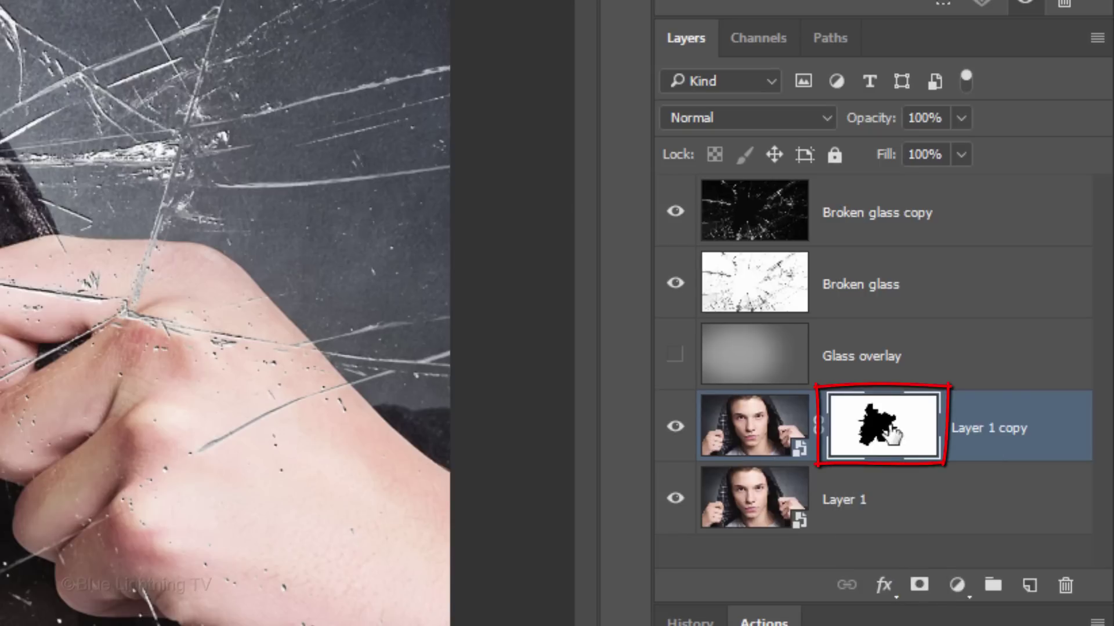
pyautogui.press('alt')
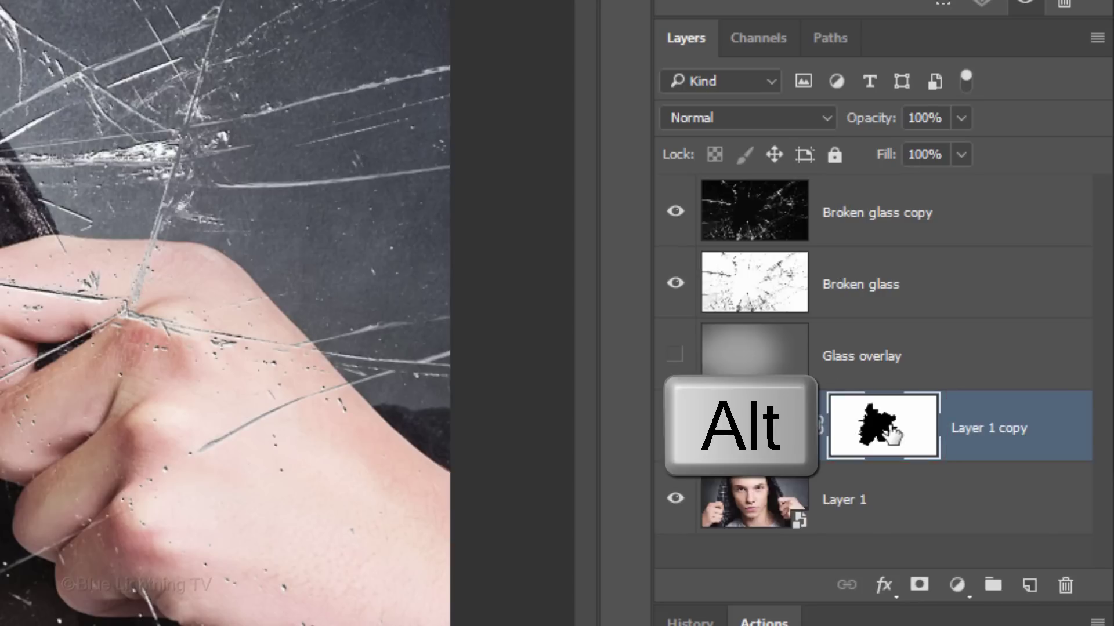
pyautogui.moveTo(890, 434); pyautogui.dragTo(882, 371)
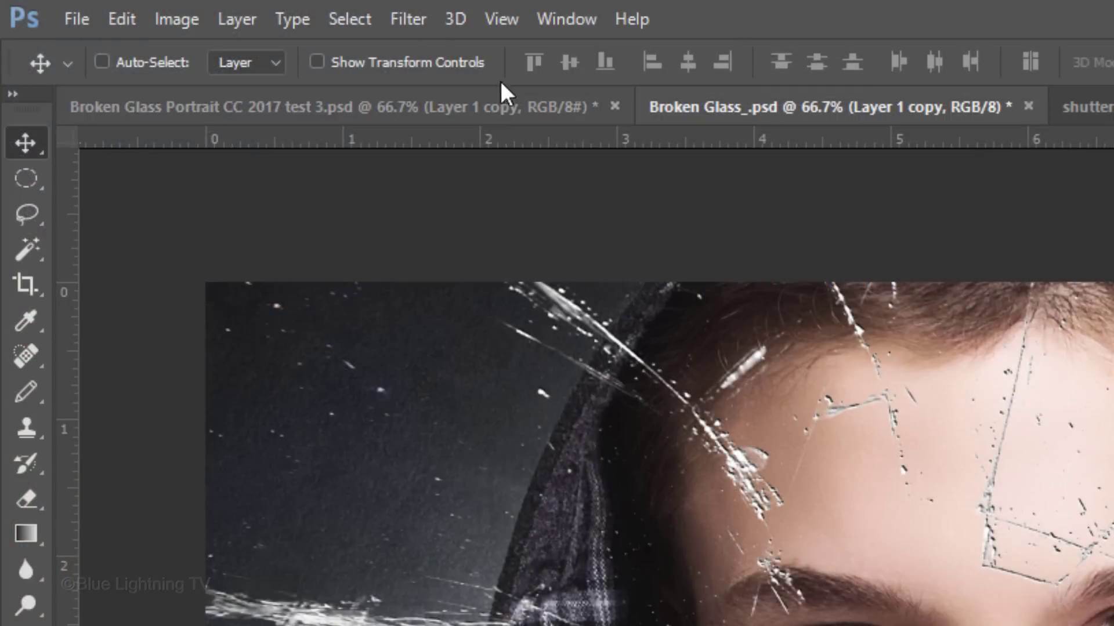
# - Apply a 5-pixel Gaussian Blur to Layer 1 copy and show Glass overlay again
pyautogui.click(406, 19)
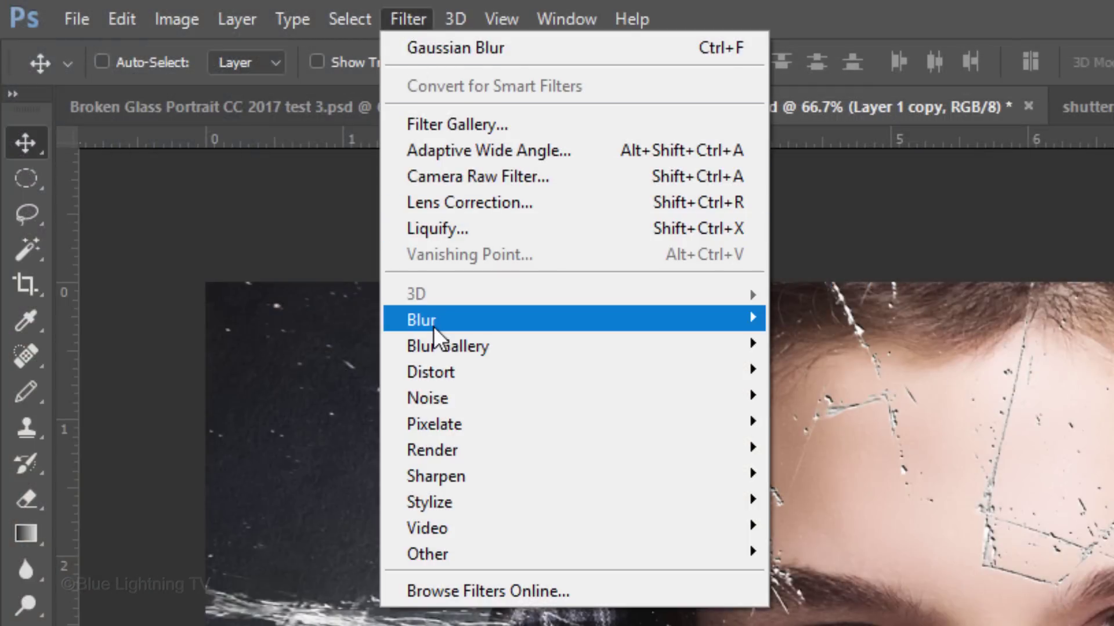
pyautogui.moveTo(433, 326)
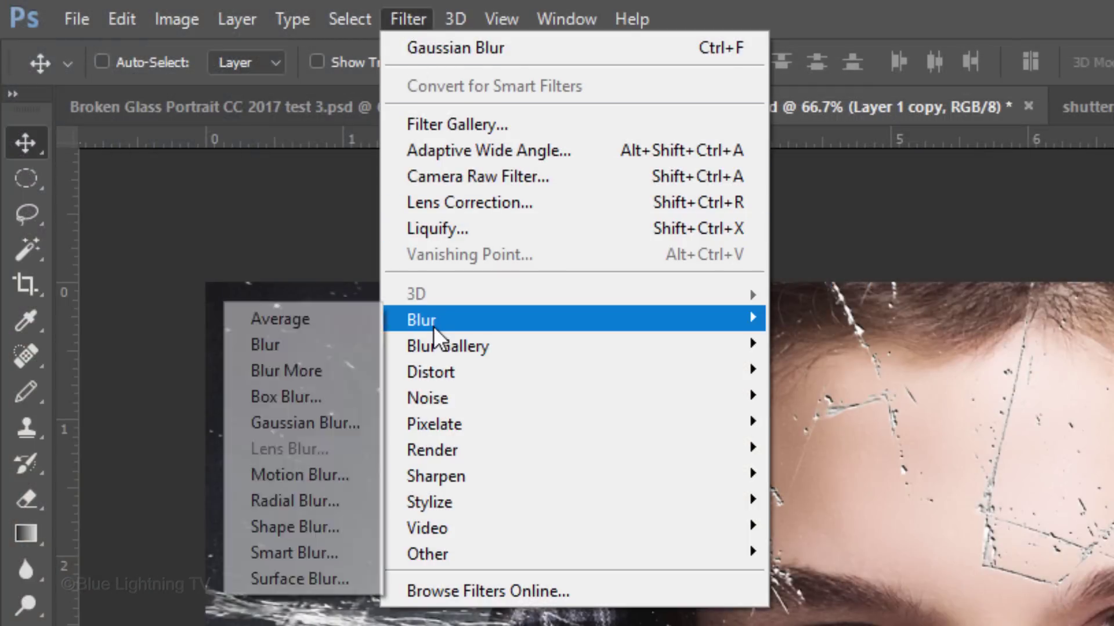
pyautogui.click(335, 424)
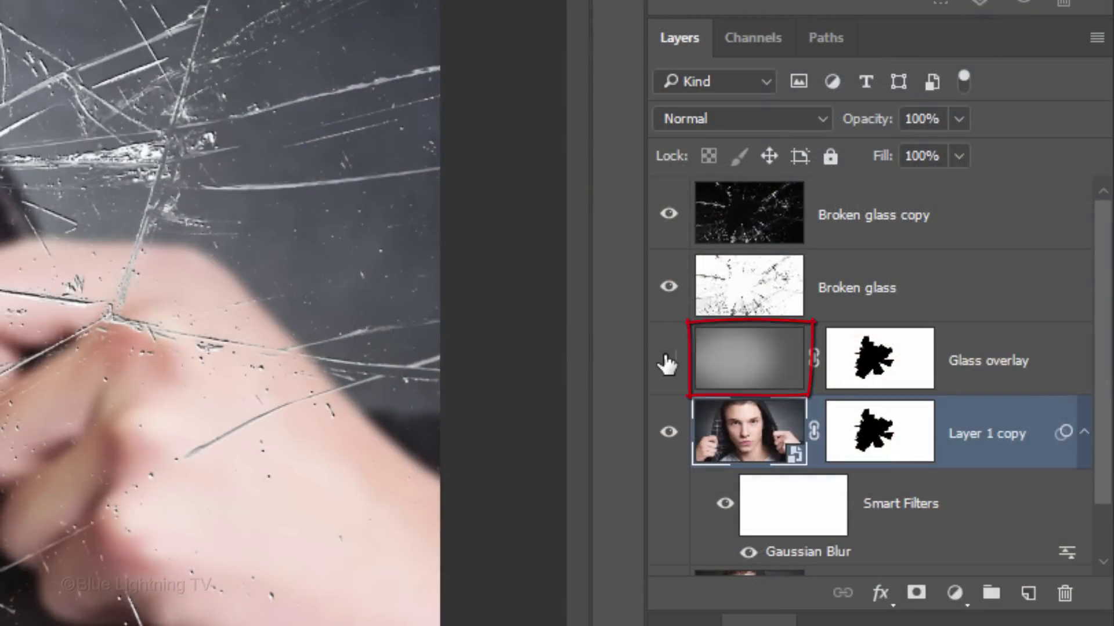
pyautogui.click(668, 360)
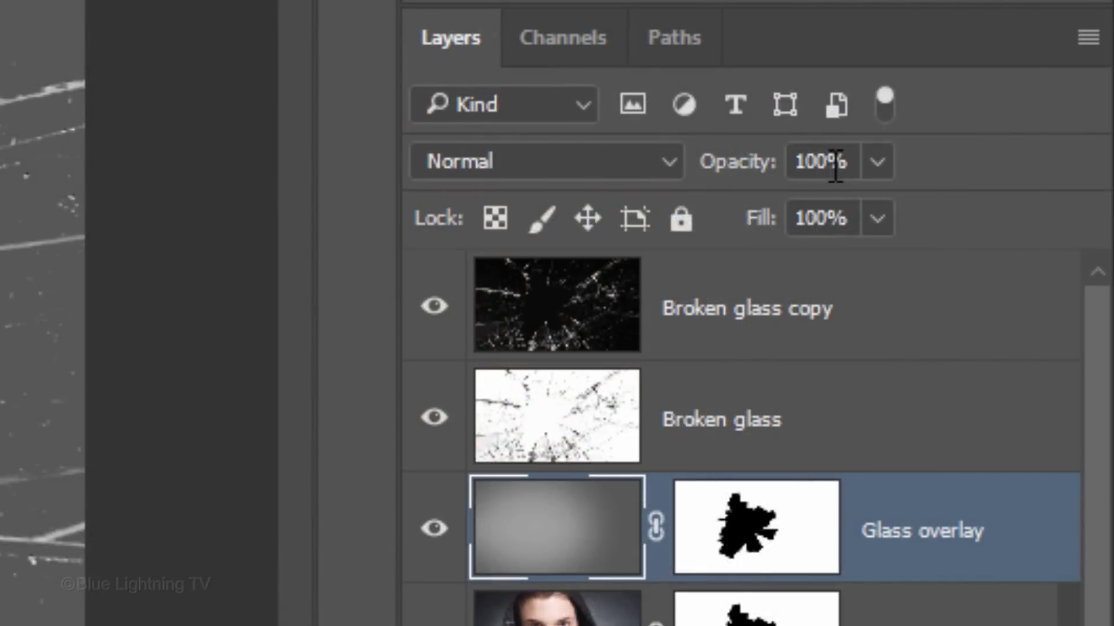
# - Set Glass overlay to 30% opacity and add a Chisel Hard Inner Bevel, 200% depth, 4 px size
pyautogui.doubleClick(833, 169)
pyautogui.write('30')
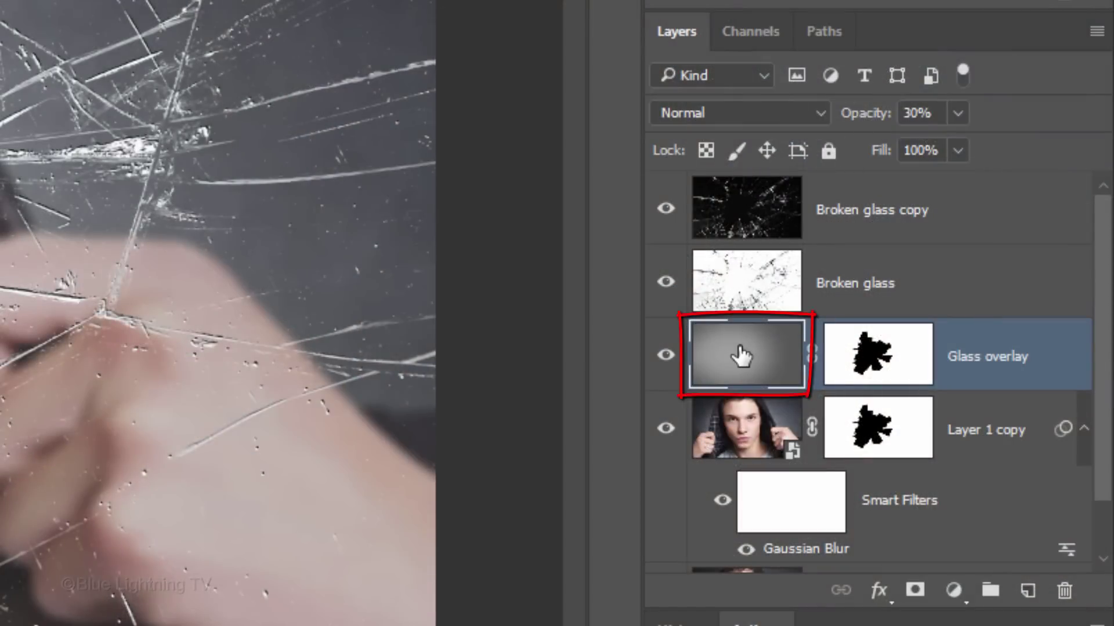
pyautogui.doubleClick(744, 355)
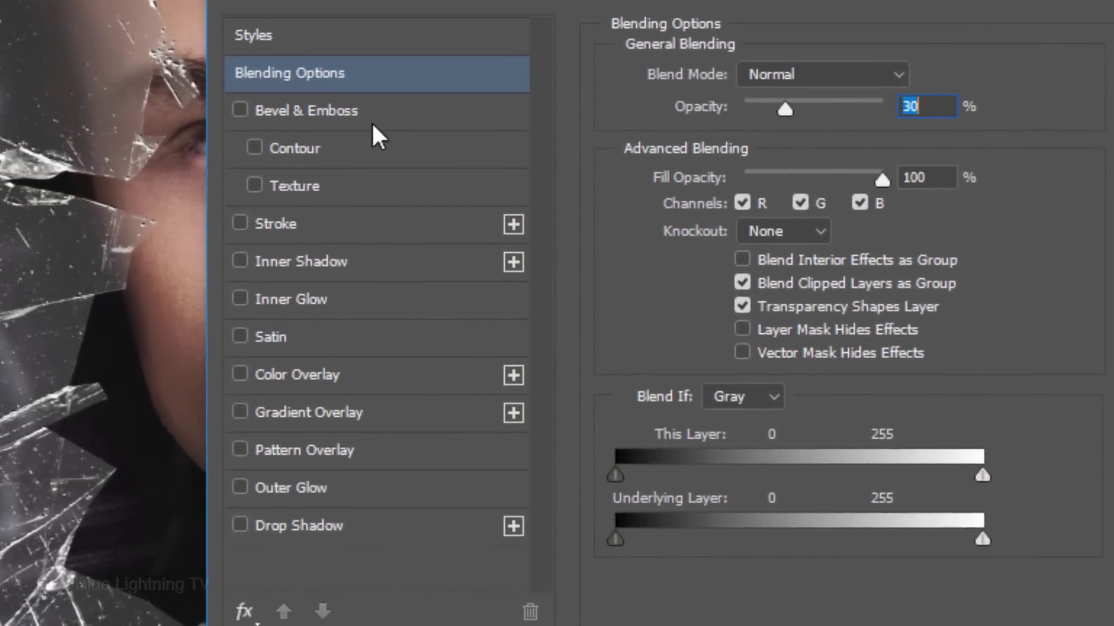
pyautogui.click(296, 107)
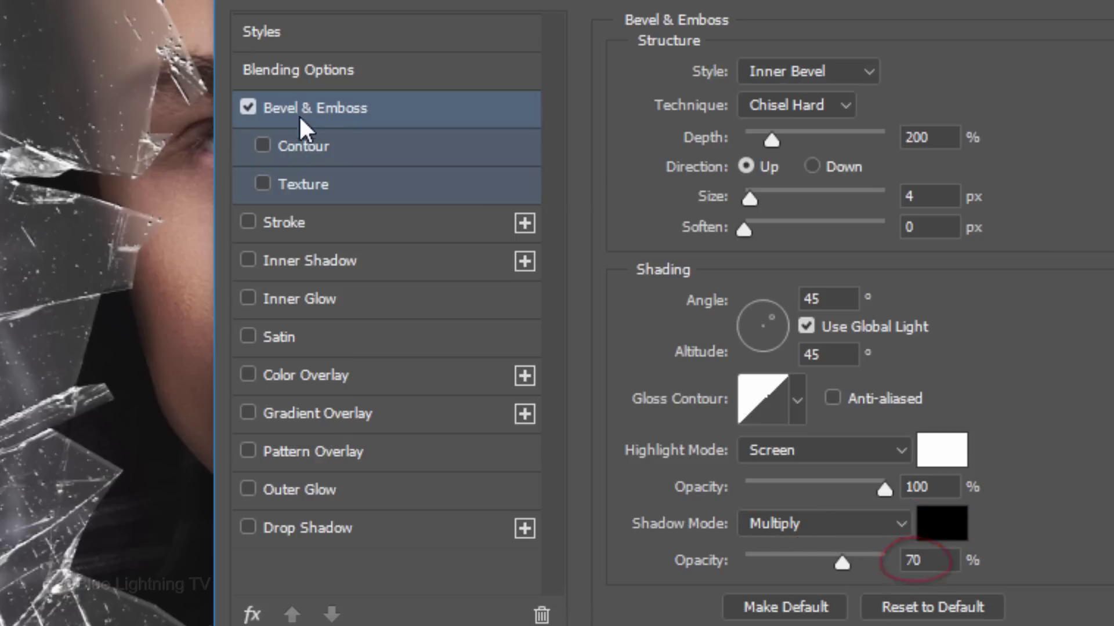
# - Add a Linear Burn drop shadow: 30%, 135°, 45 px distance, 16% spread, 27 px size
pyautogui.click(292, 528)
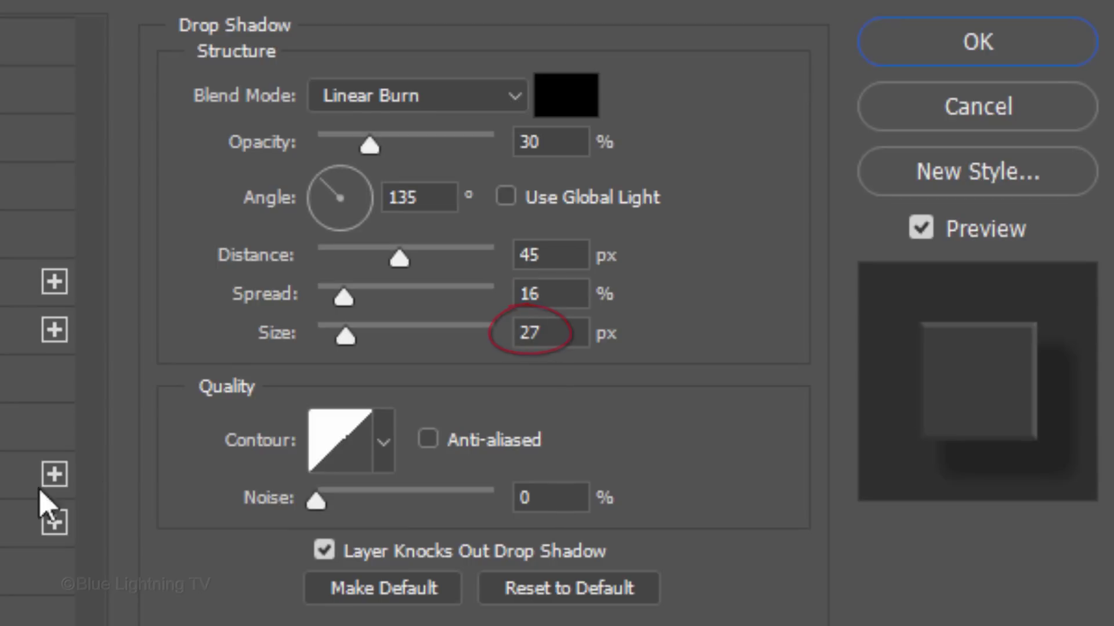
pyautogui.click(950, 40)
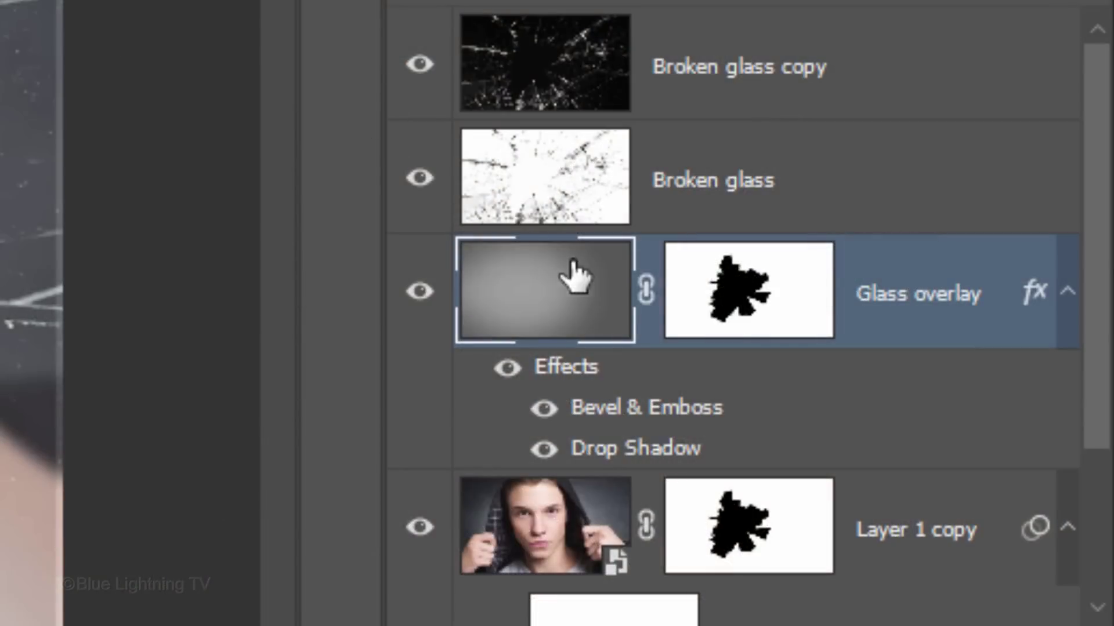
# - Unlink the Glass overlay gradient from its mask and free-transform the gradient alone
pyautogui.click(645, 293)
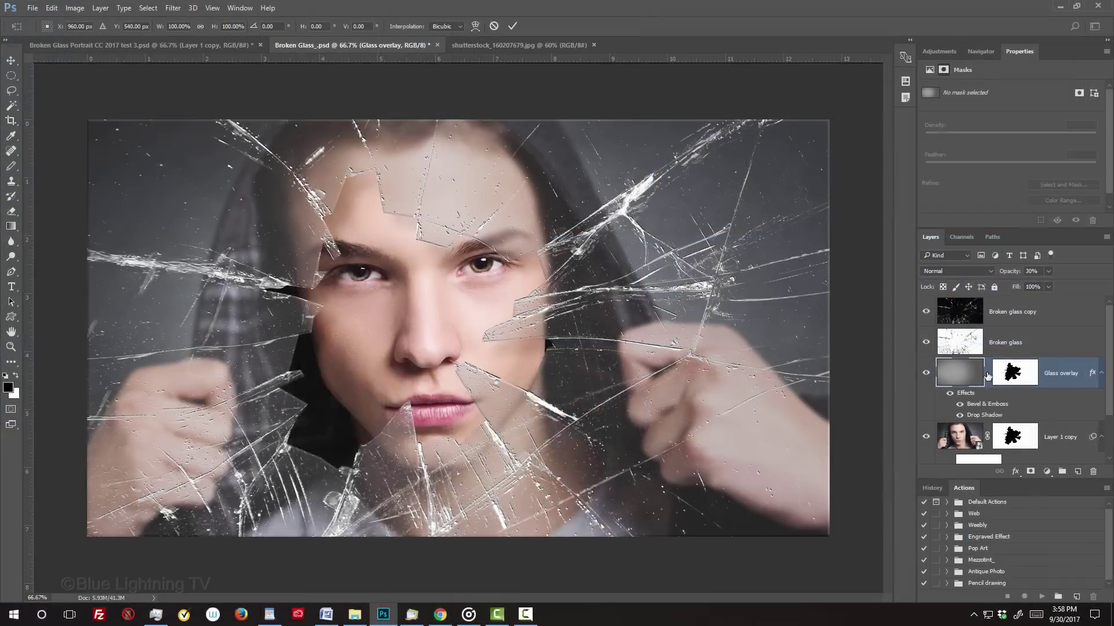
pyautogui.hotkey('ctrl', 't')
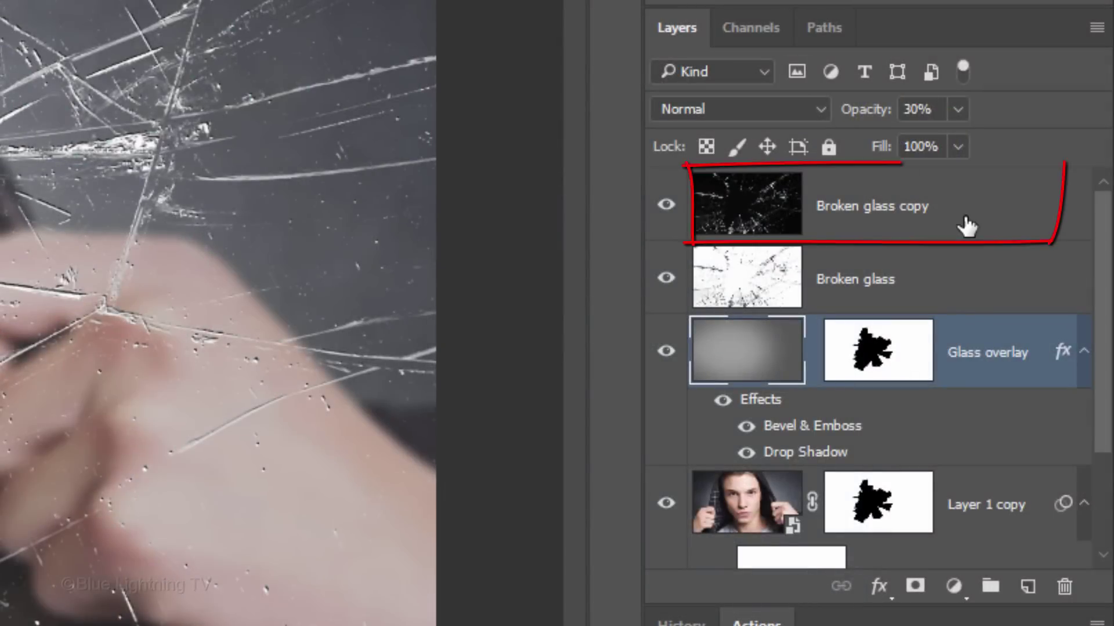
# - Add a Color Lookup adjustment above Broken glass copy using the Fuji F125 Kodak 2393 3D LUT
pyautogui.click(963, 226)
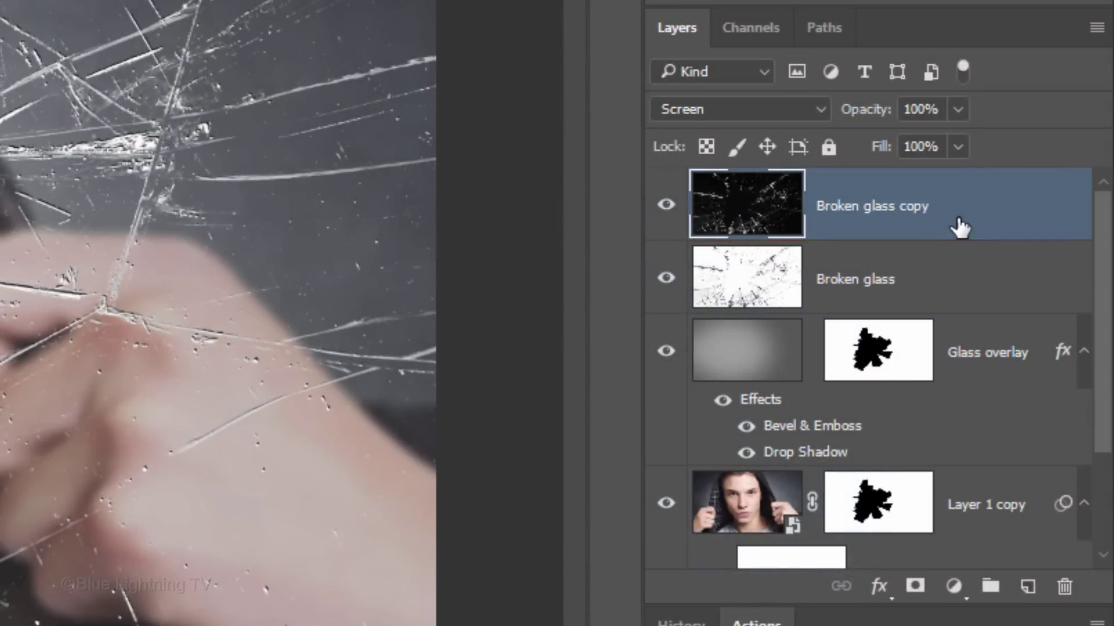
pyautogui.click(953, 587)
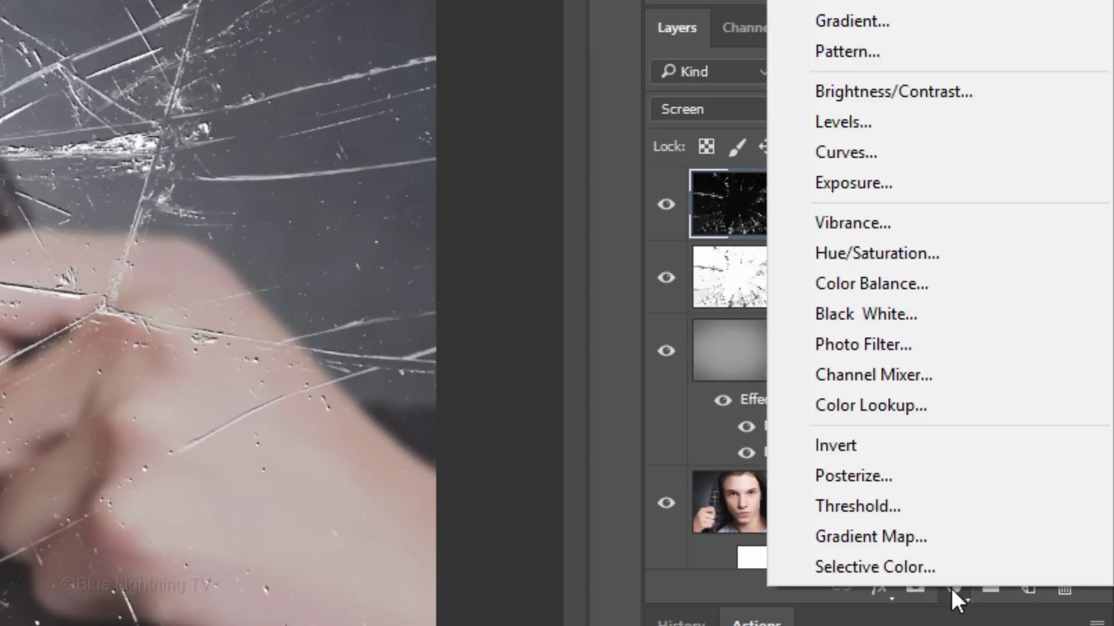
pyautogui.click(927, 406)
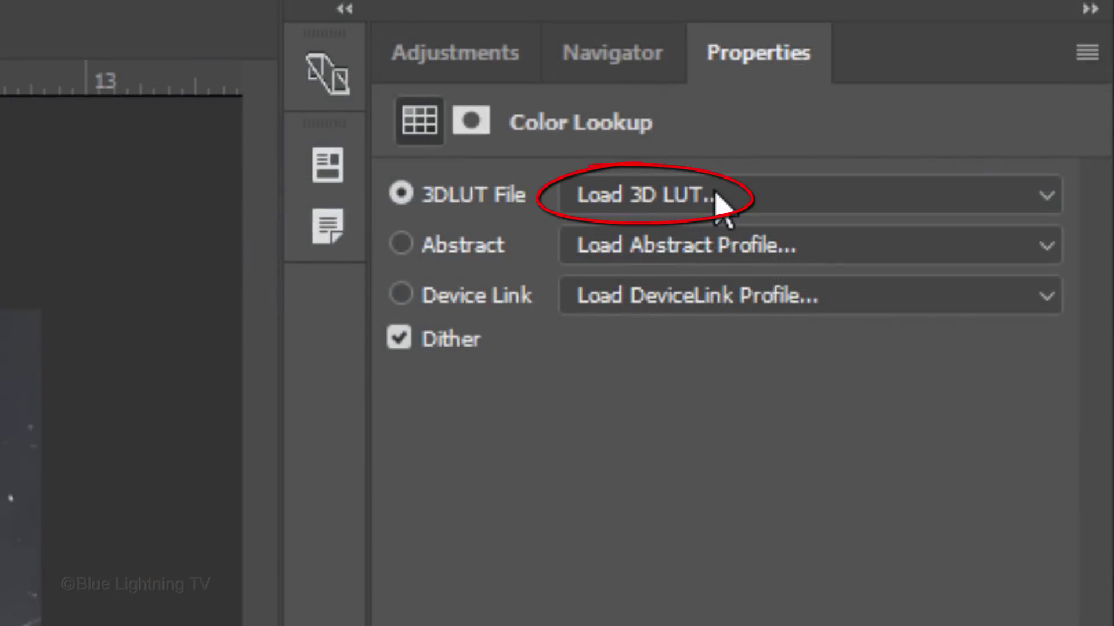
pyautogui.click(719, 200)
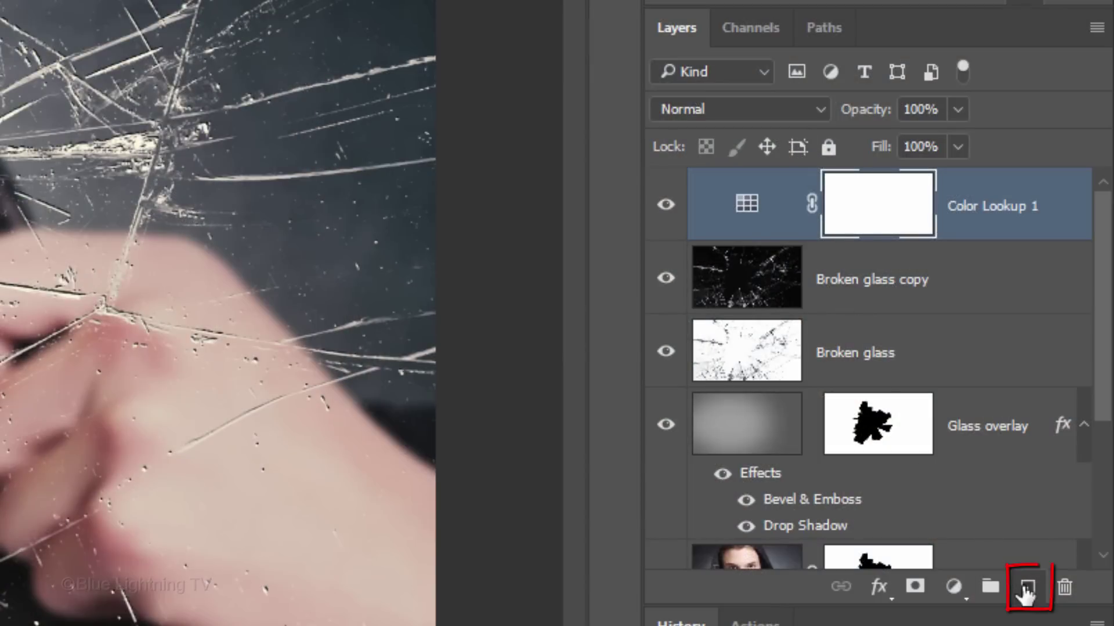
# - Add Layer 2 and draw a large ellipse selection centred on the nose, feathered by 200
pyautogui.click(1027, 589)
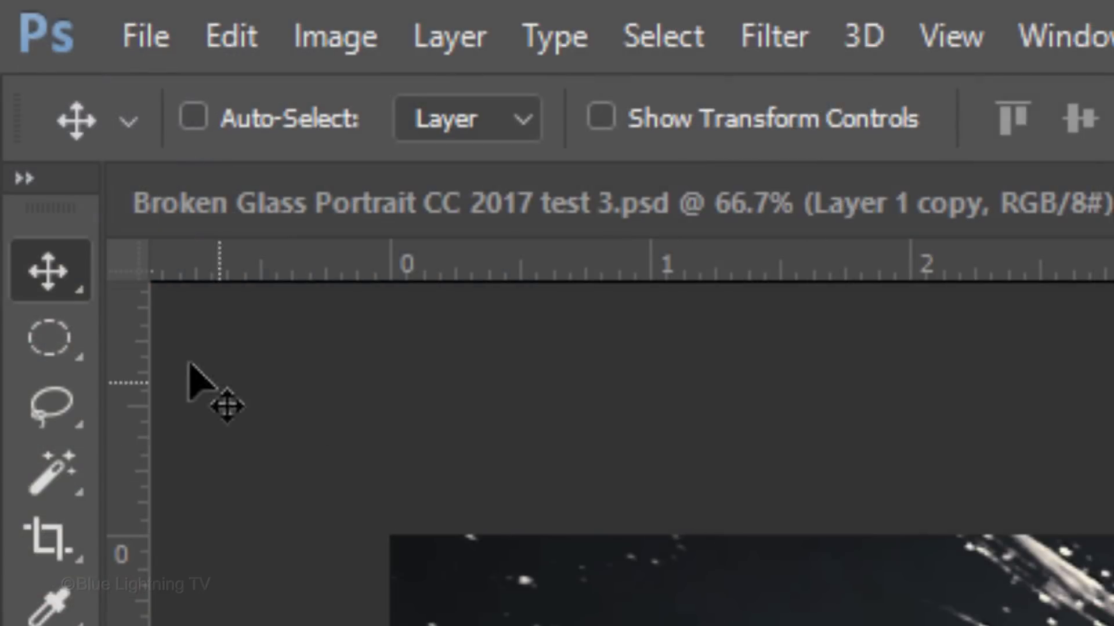
pyautogui.click(57, 342)
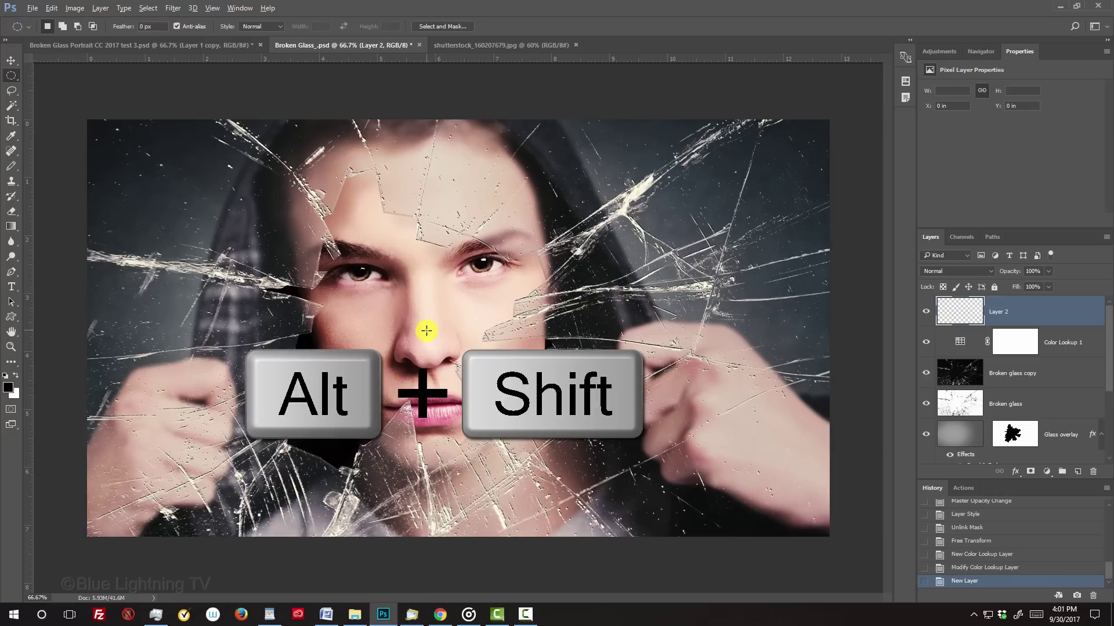
pyautogui.moveTo(426, 331); pyautogui.dragTo(692, 61)
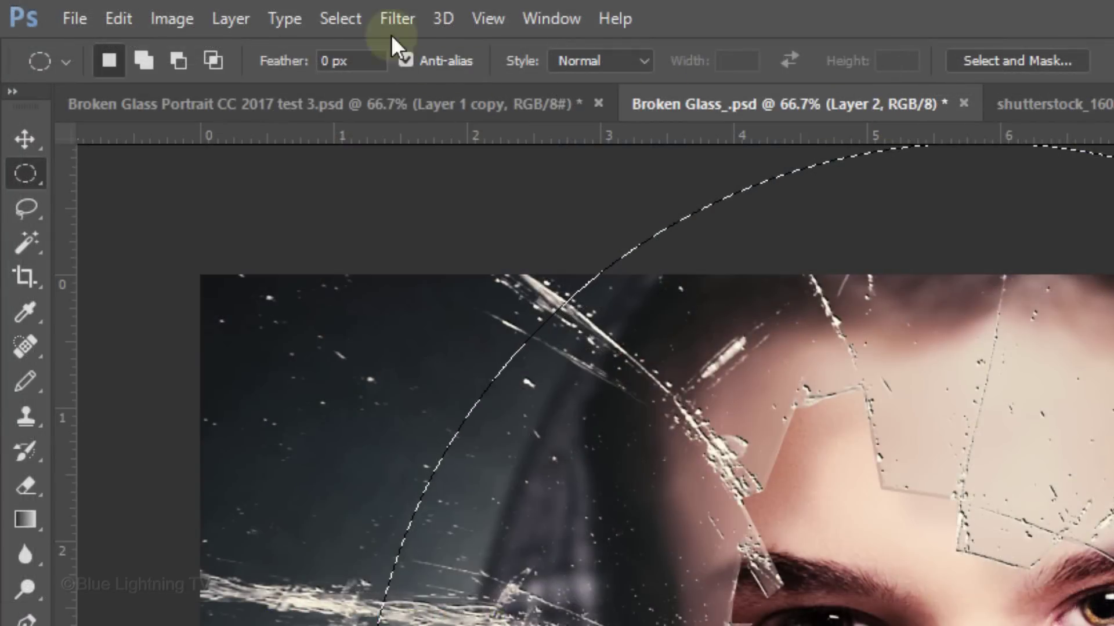
pyautogui.click(148, 8)
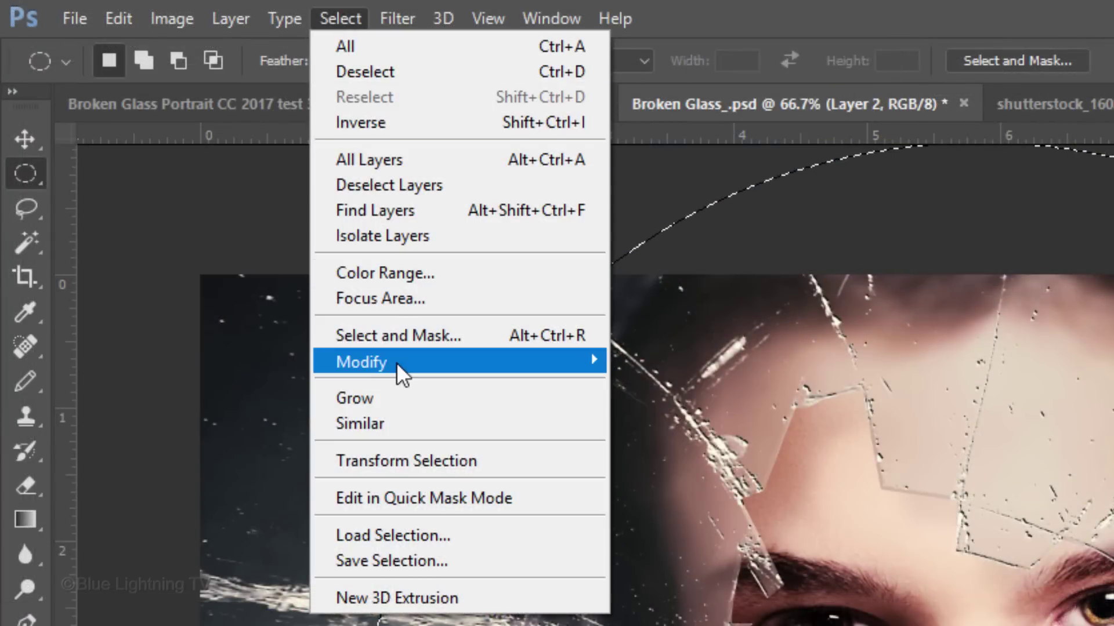
pyautogui.moveTo(395, 363)
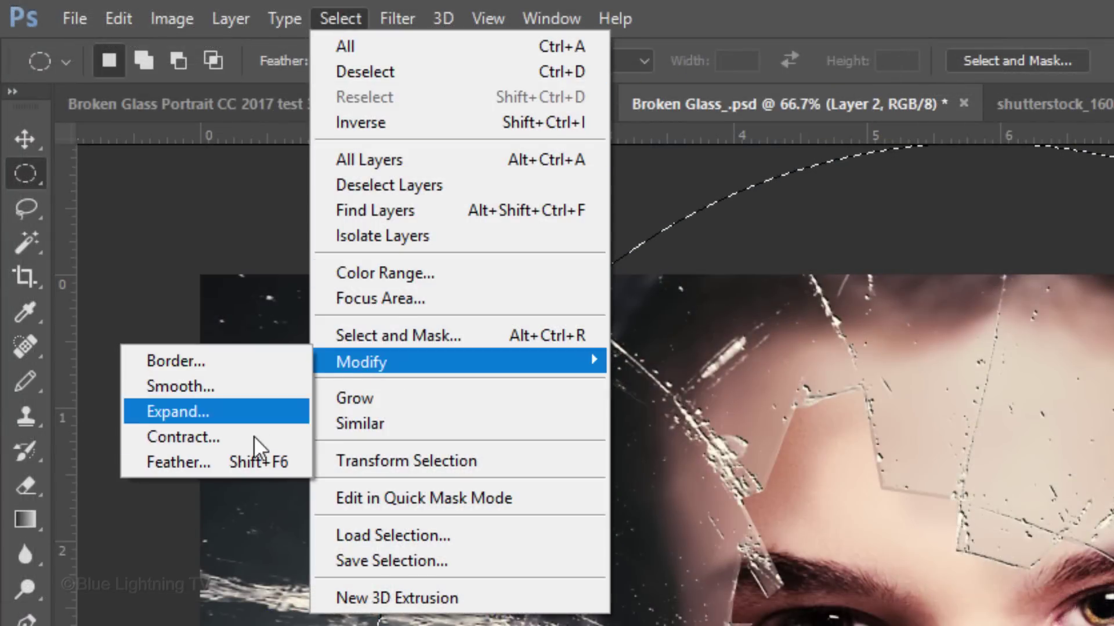
pyautogui.click(210, 463)
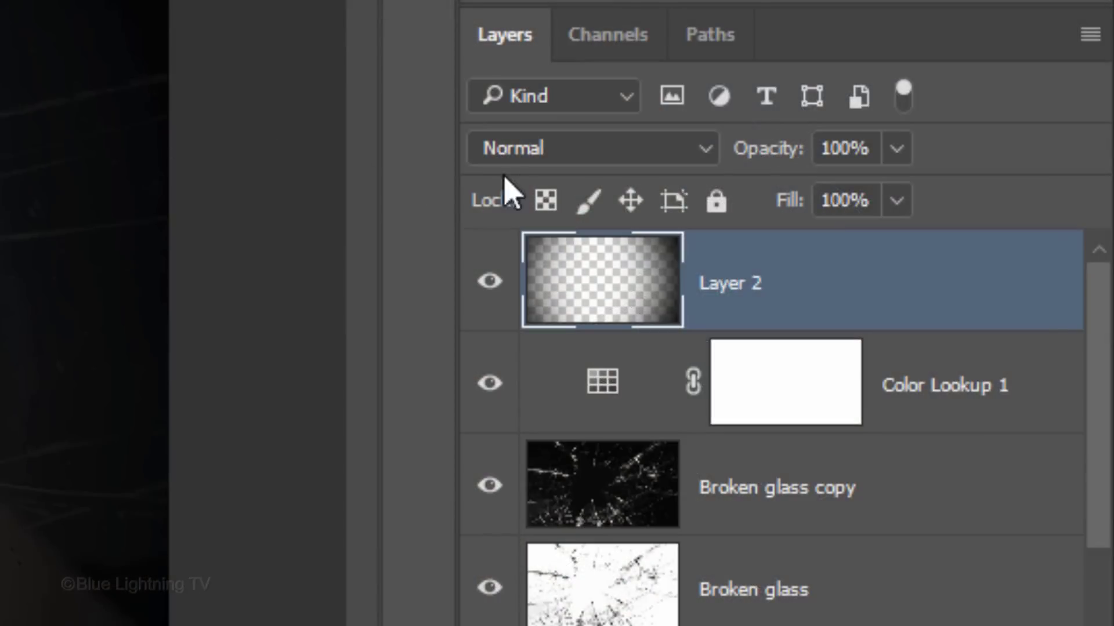
# - Set Layer 2's blend mode to Overlay with 50% opacity
pyautogui.click(570, 152)
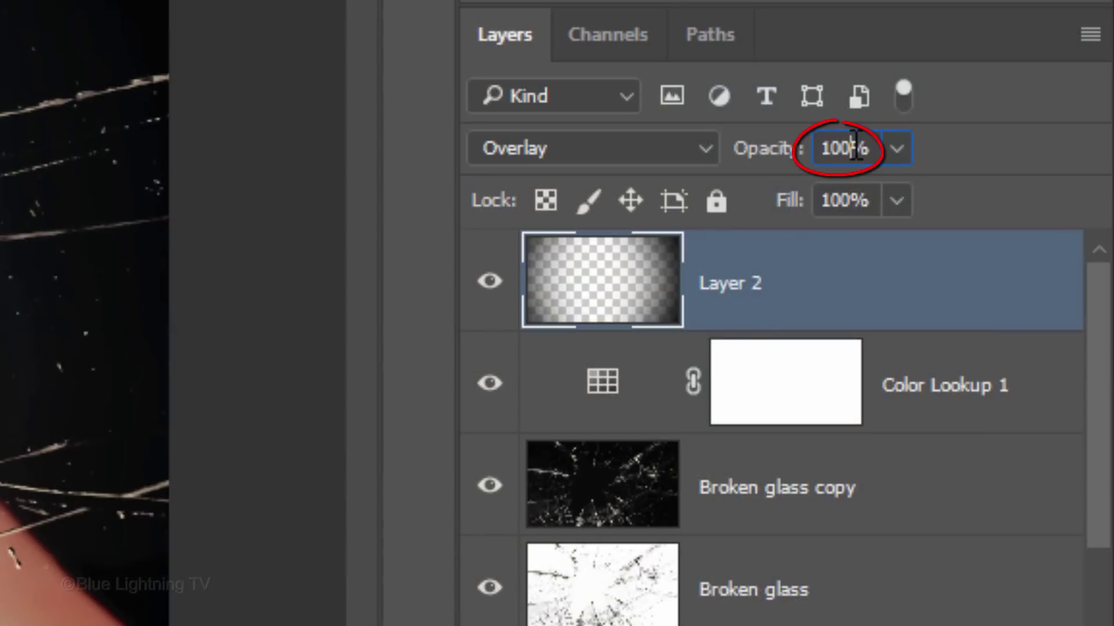
pyautogui.click(839, 148)
pyautogui.write('50')
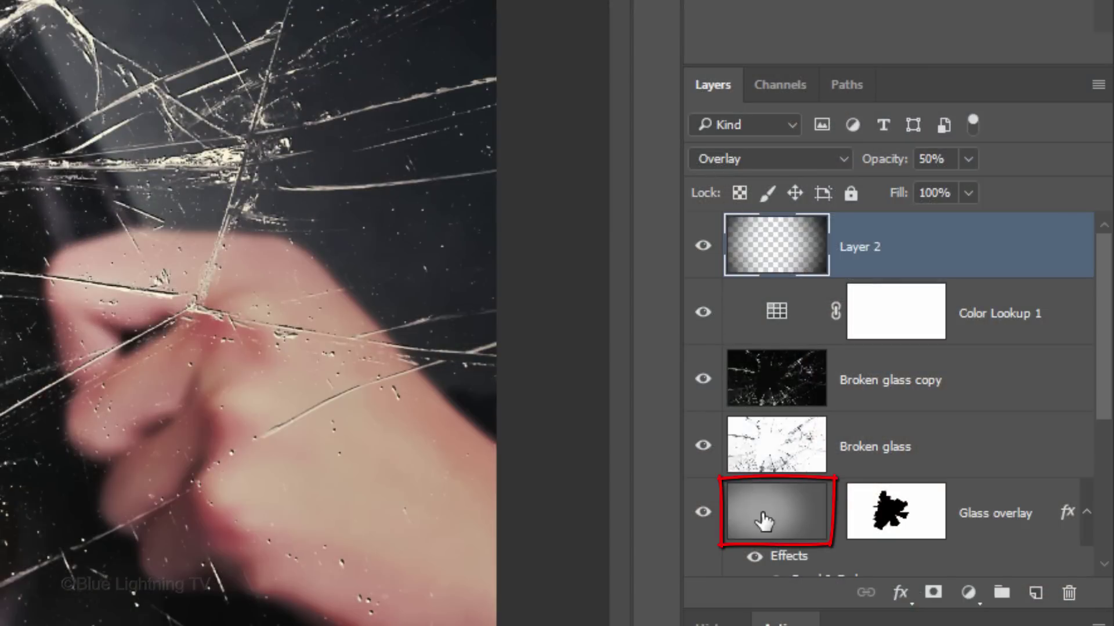
# - Add a 7F917A Solid Color fill clipped to Glass overlay, blended in Color mode
pyautogui.click(763, 521)
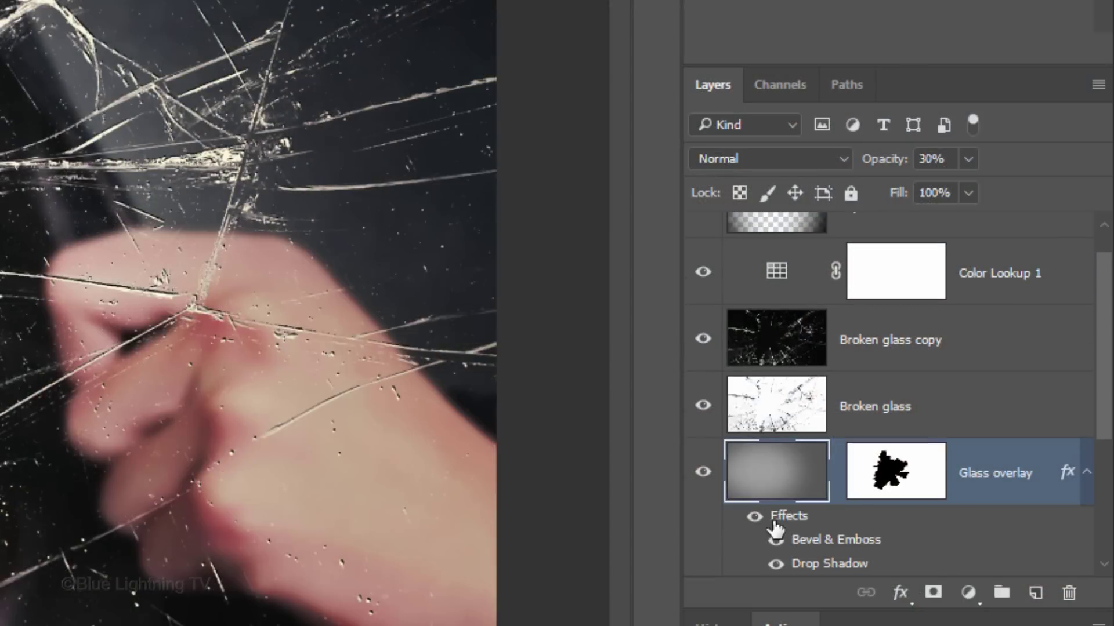
pyautogui.click(968, 594)
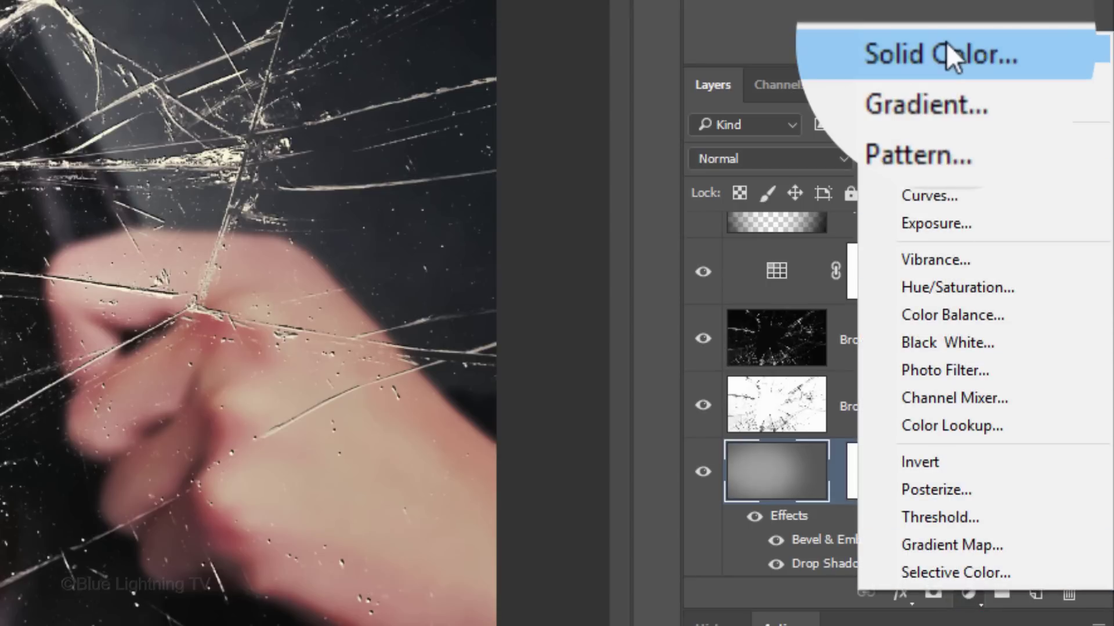
pyautogui.click(945, 43)
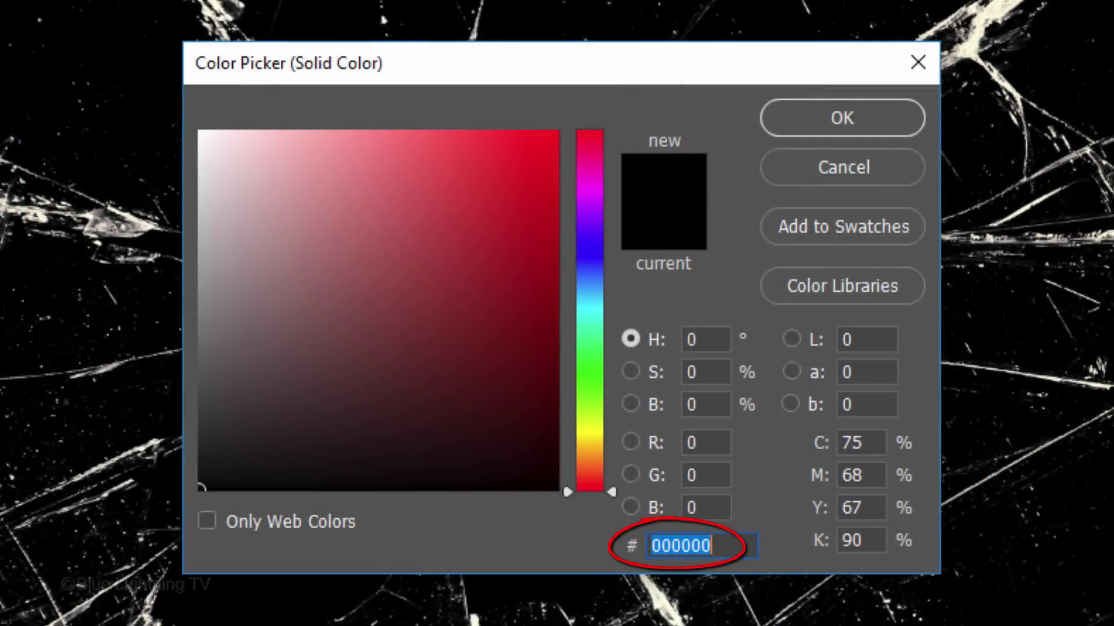
pyautogui.write('7')
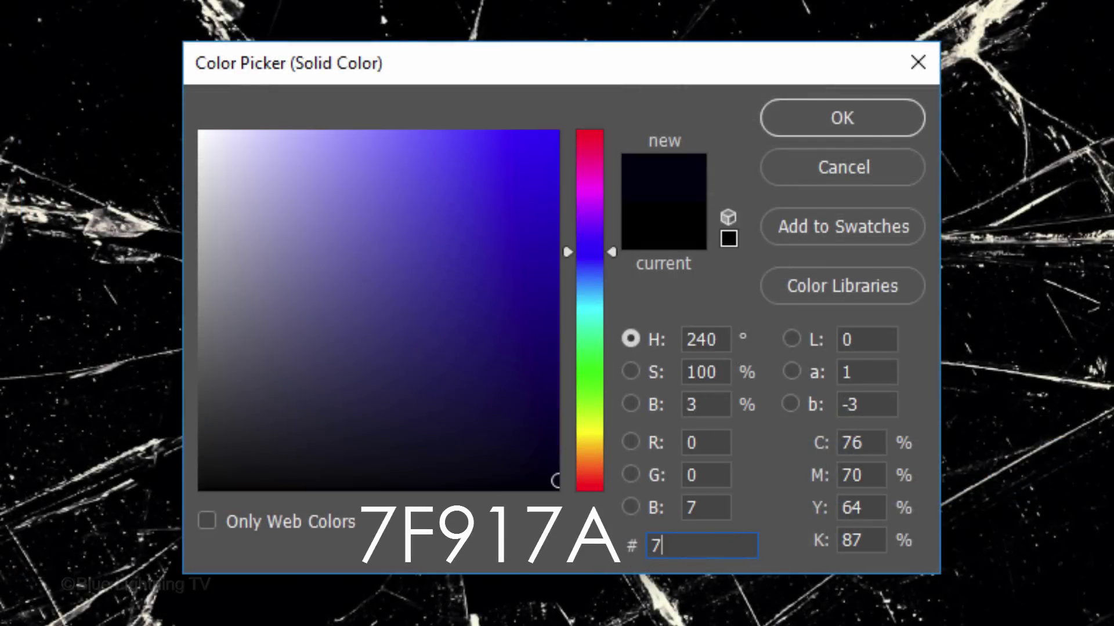
pyautogui.write('F917')
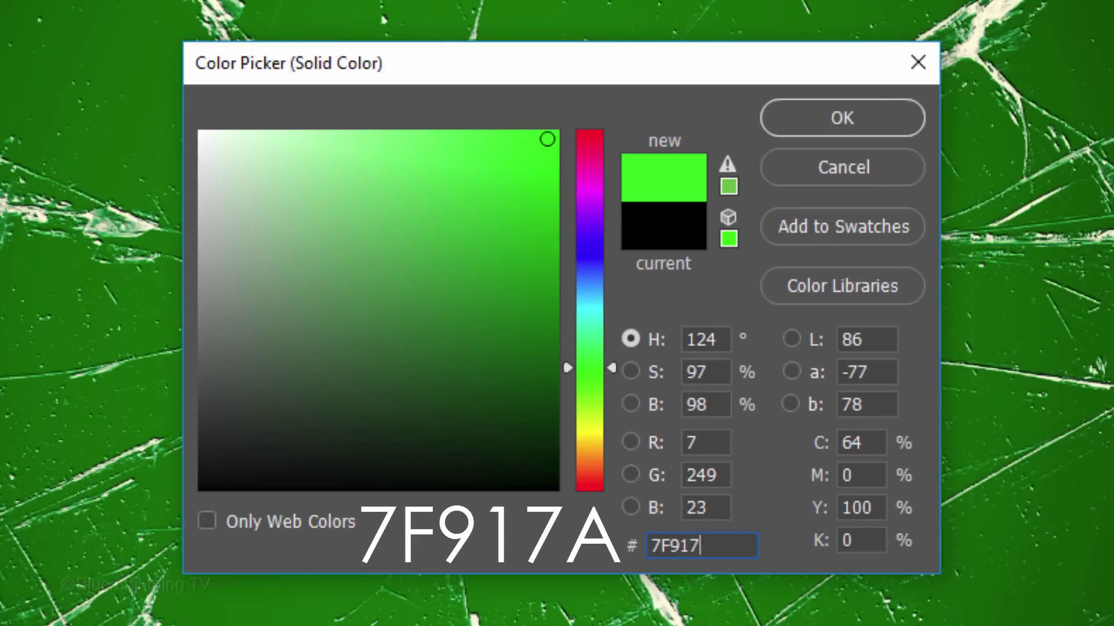
pyautogui.write('A')
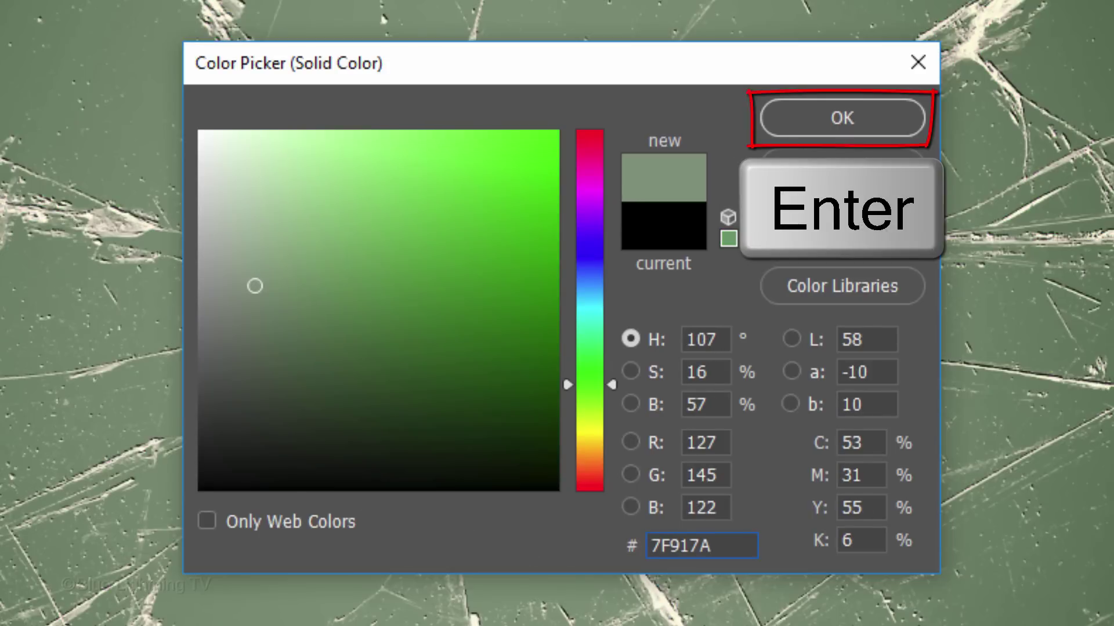
pyautogui.press('Return')
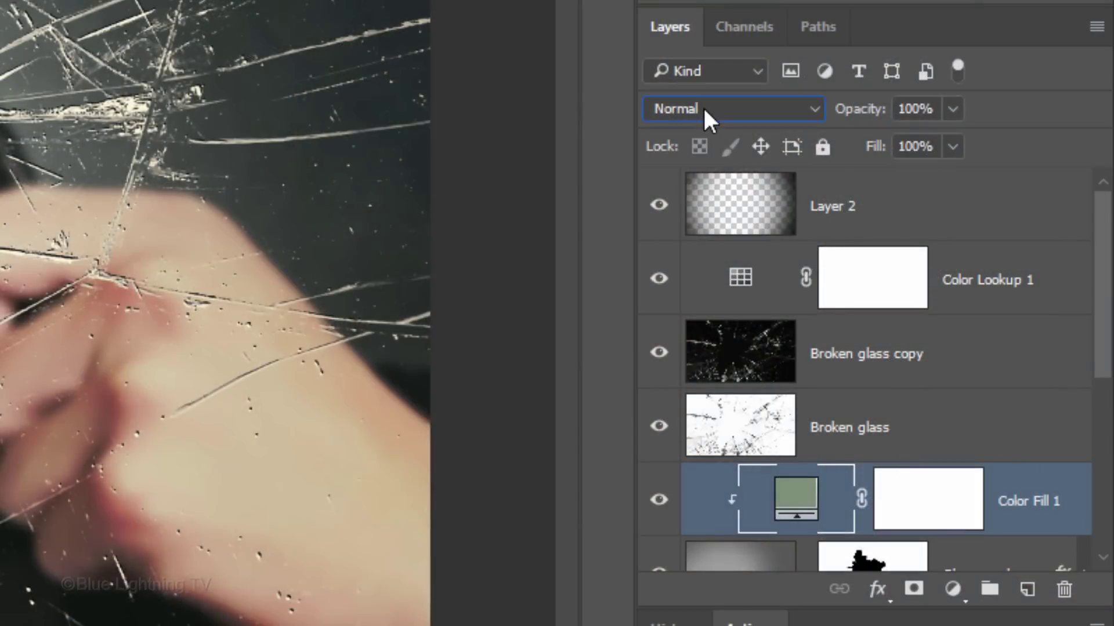
pyautogui.click(704, 108)
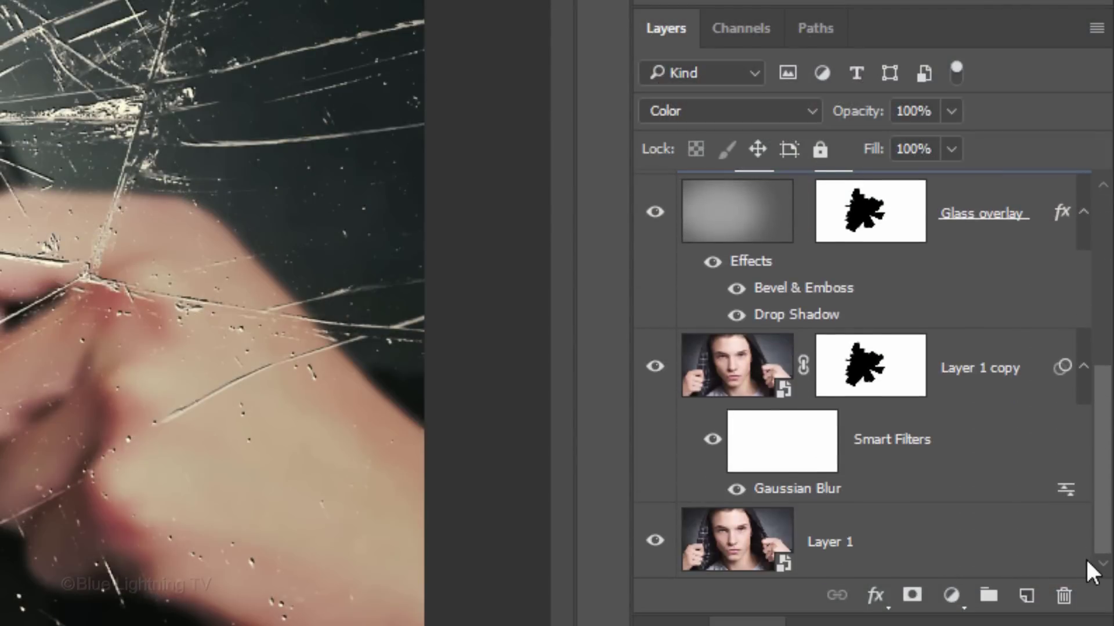
# - Unlink Layer 1 copy's portrait from its mask and select it together with Layer 1
pyautogui.click(803, 367)
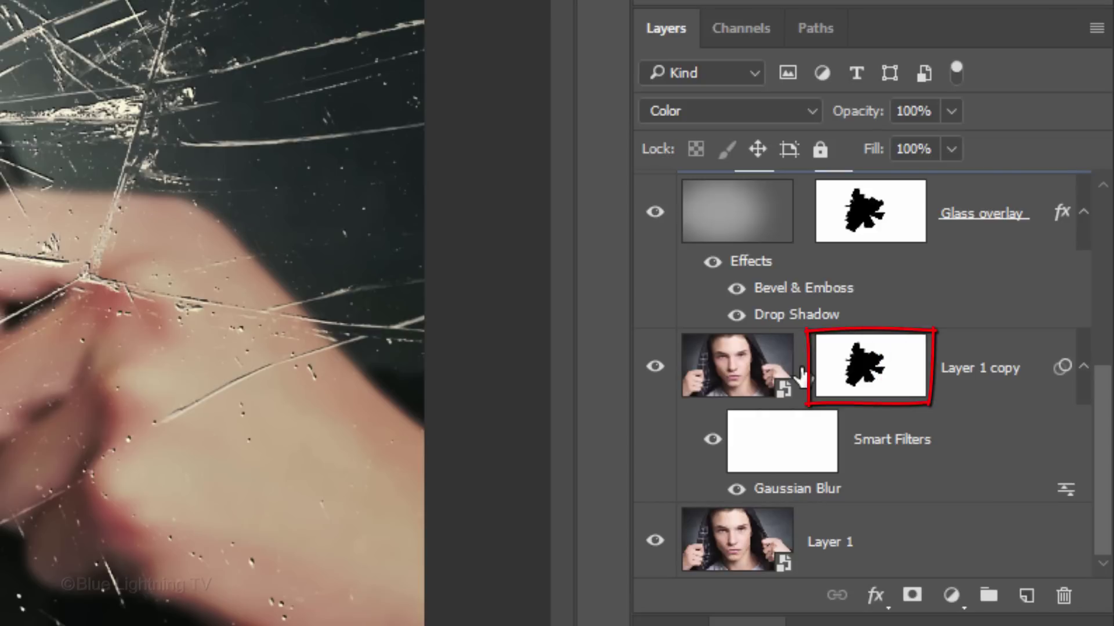
pyautogui.click(732, 374)
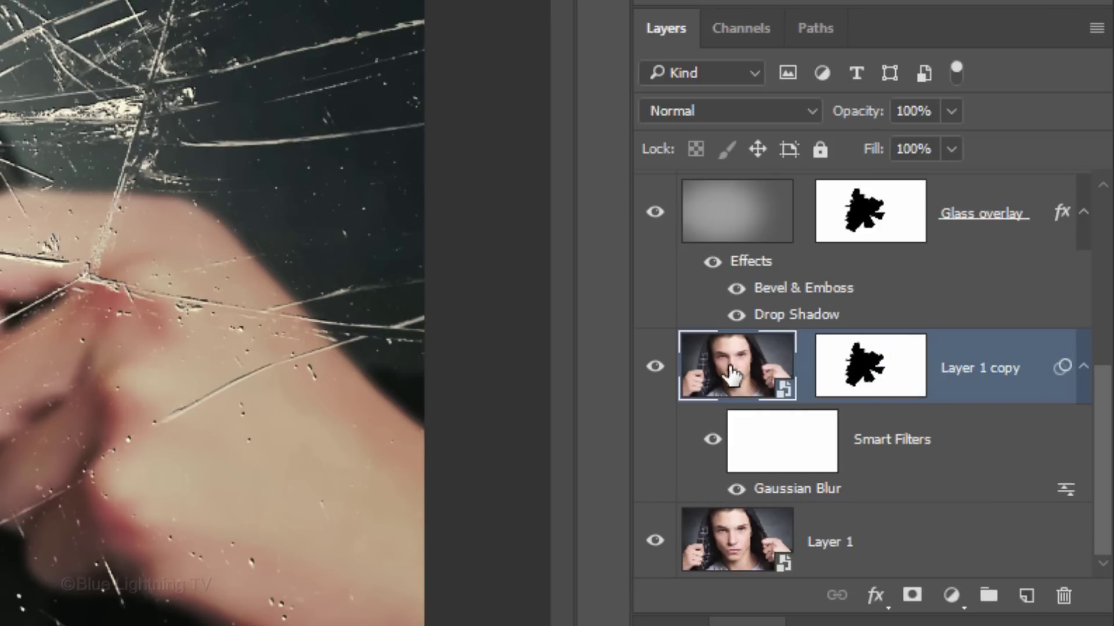
pyautogui.keyDown('shift'); pyautogui.click(722, 527); pyautogui.keyUp('shift')
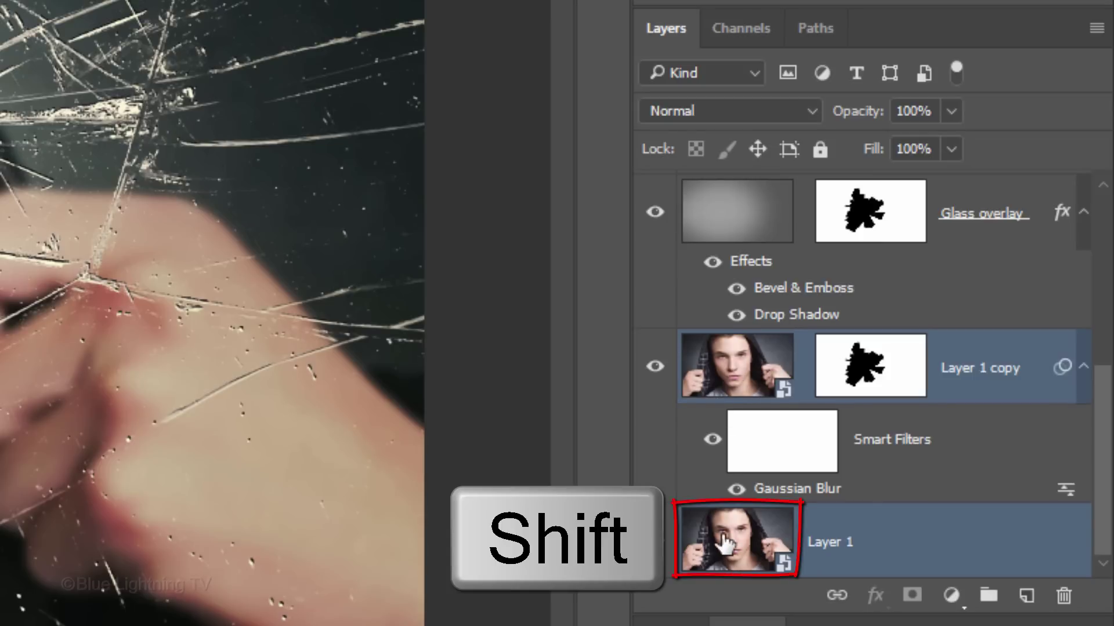